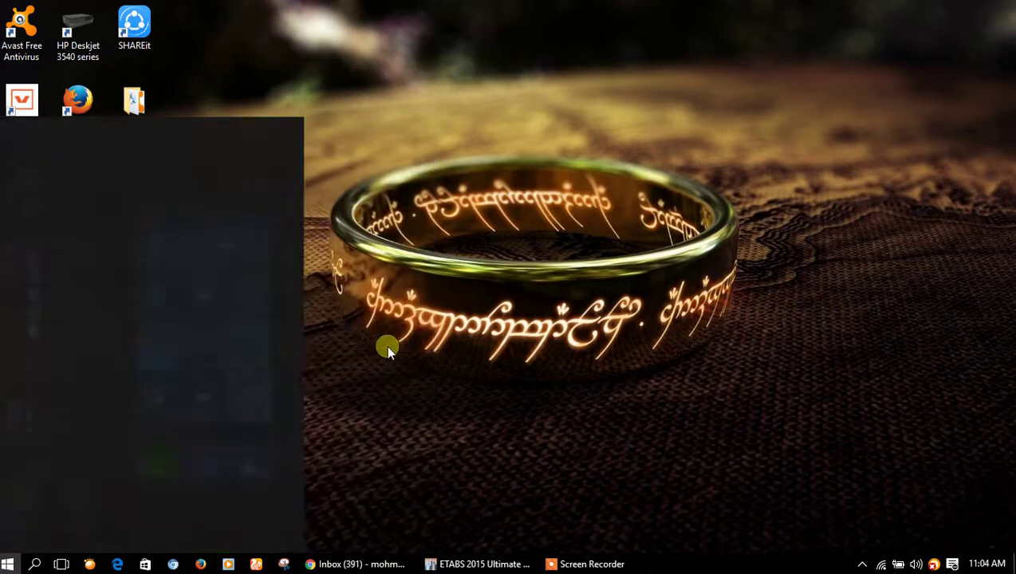
Search the Start menu for 'paint' and launch Paint.
text(paint)
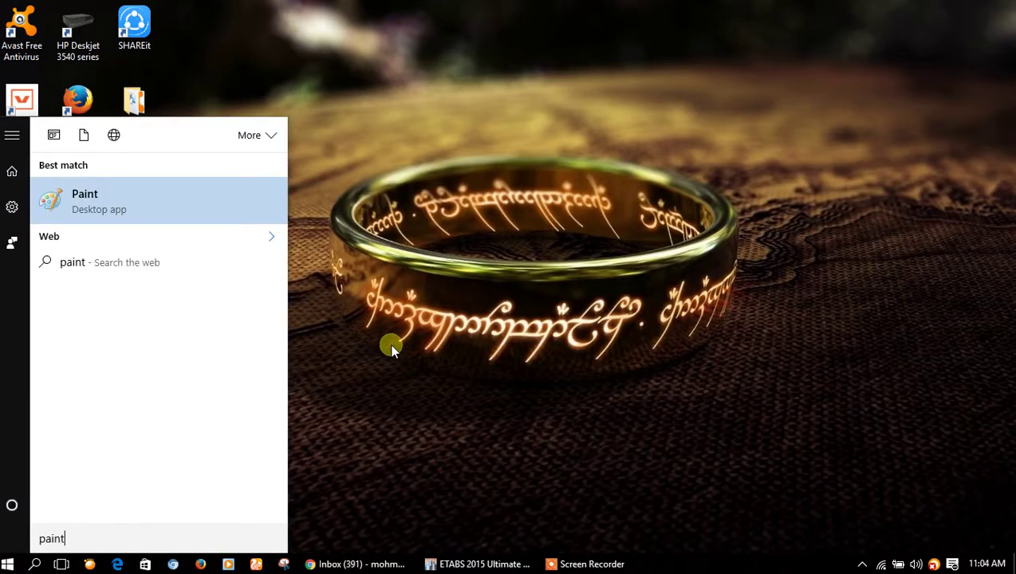
key(Return)
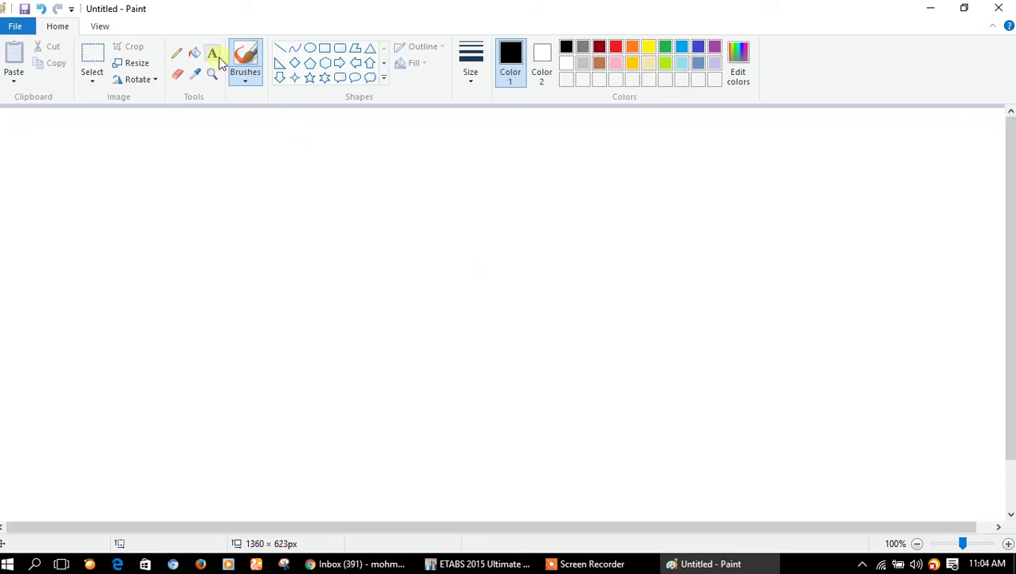
Place a text box near the canvas top and type 'etabs 2015'.
click(212, 53)
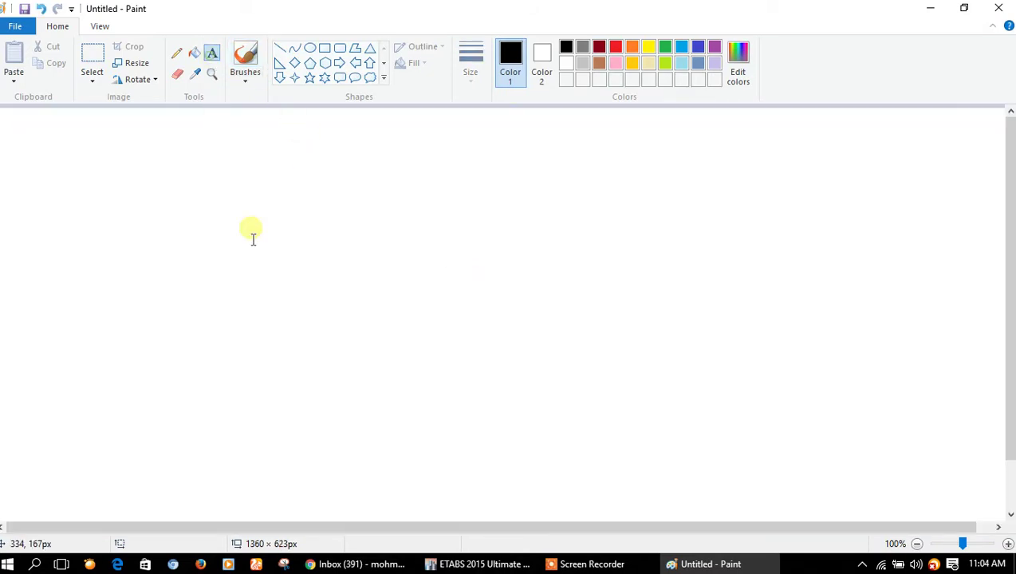
click(234, 192)
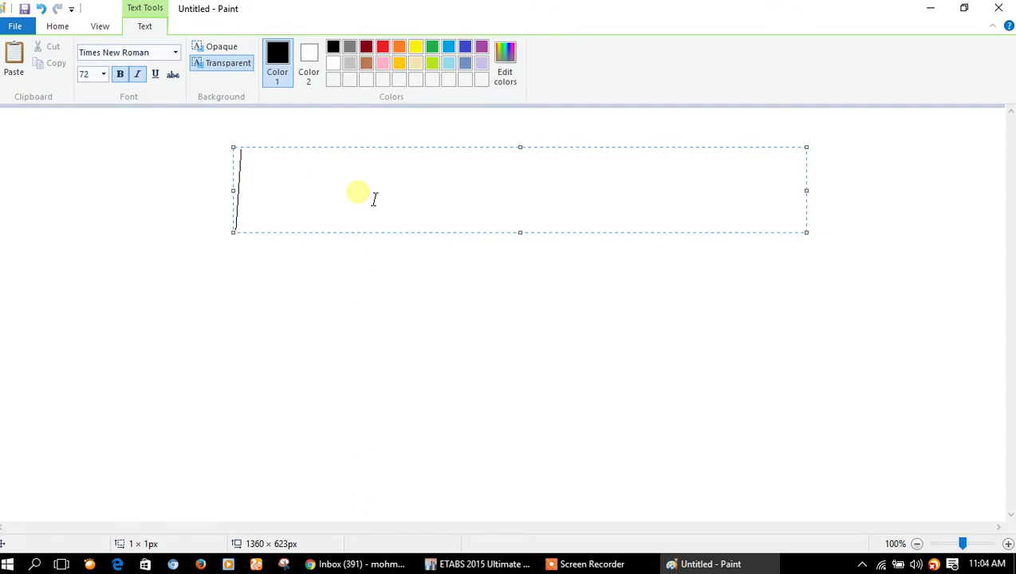
text(etabs)
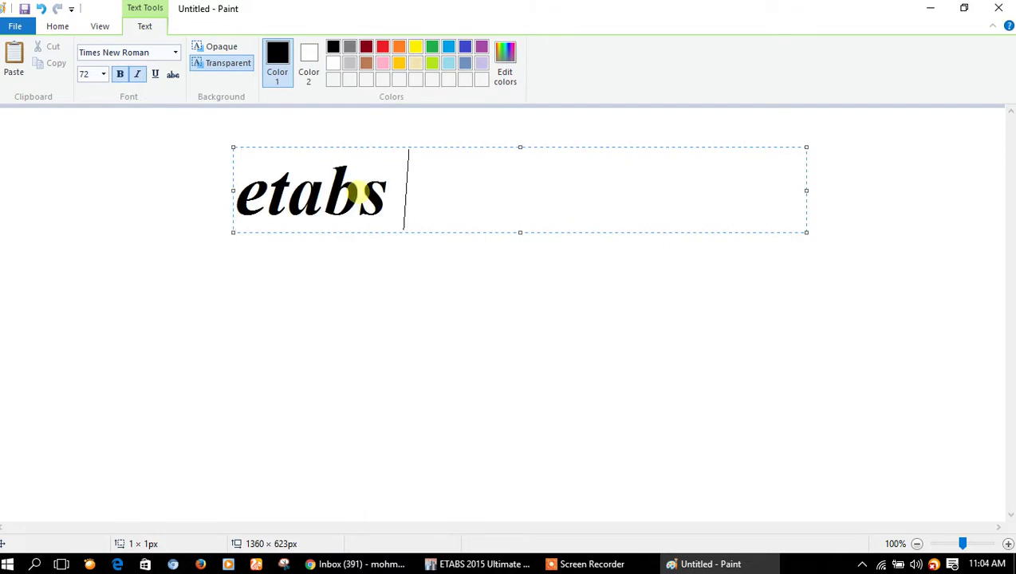
key(BackSpace)
key(BackSpace)
key(BackSpace)
text(etabs 2015)
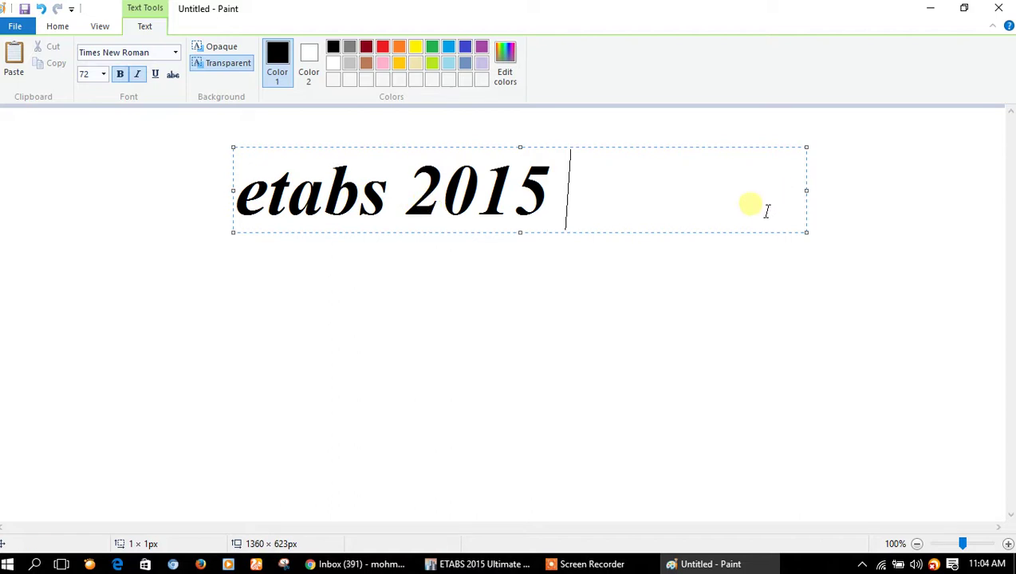
Set the title text to size 26, finish the title, and commit it to the canvas.
key(ctrl+a)
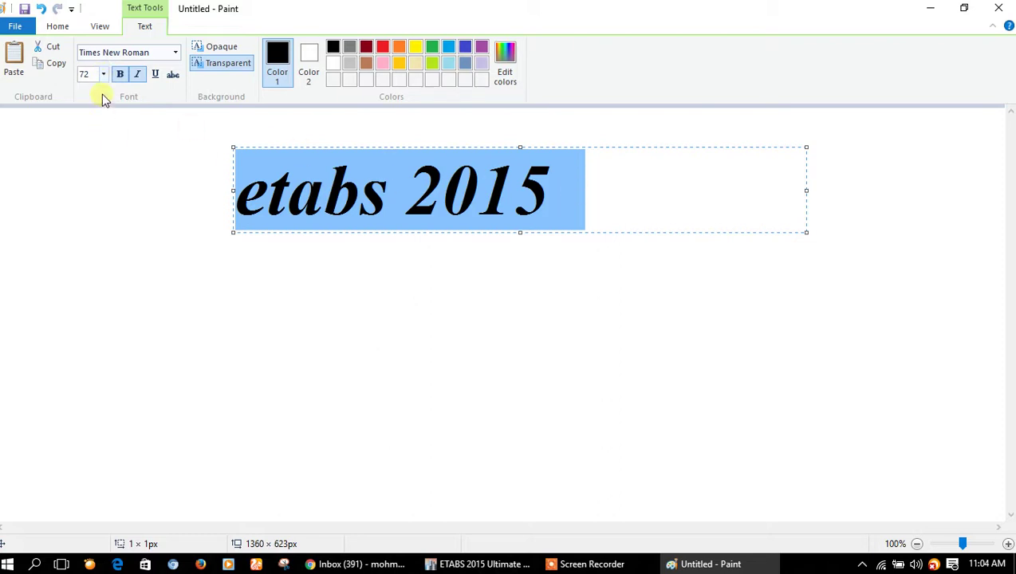
click(102, 76)
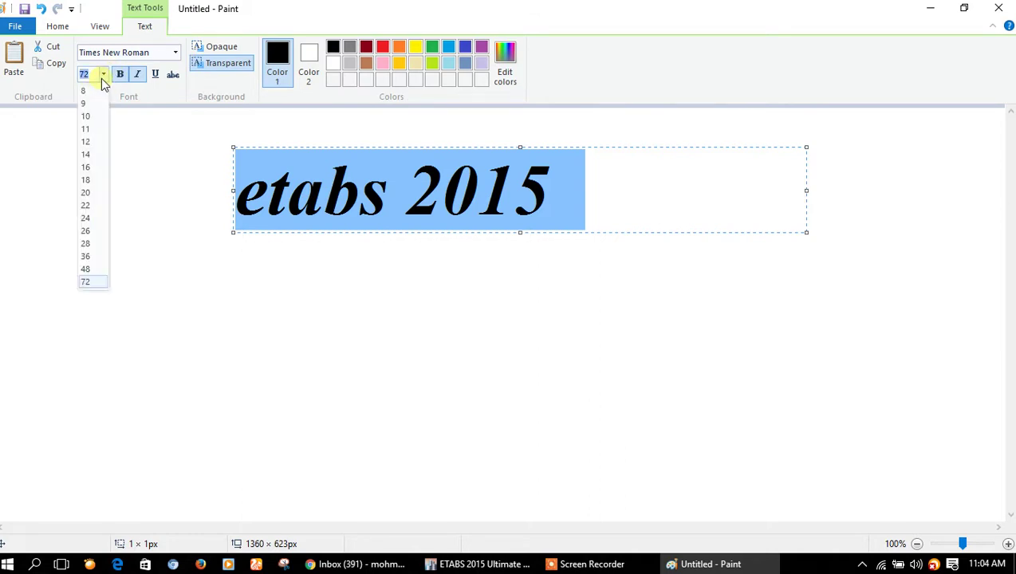
click(90, 230)
click(419, 166)
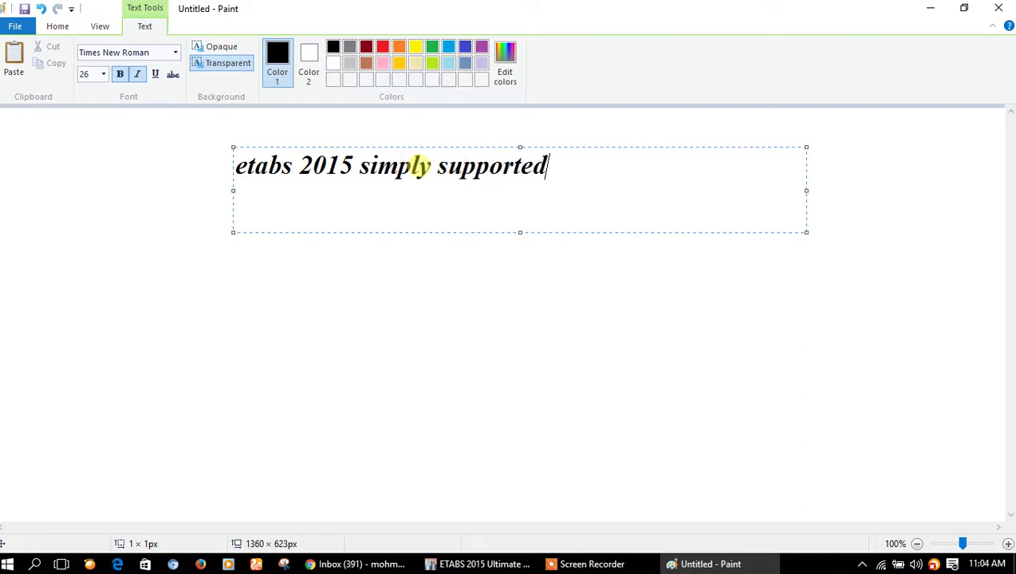
text(t)
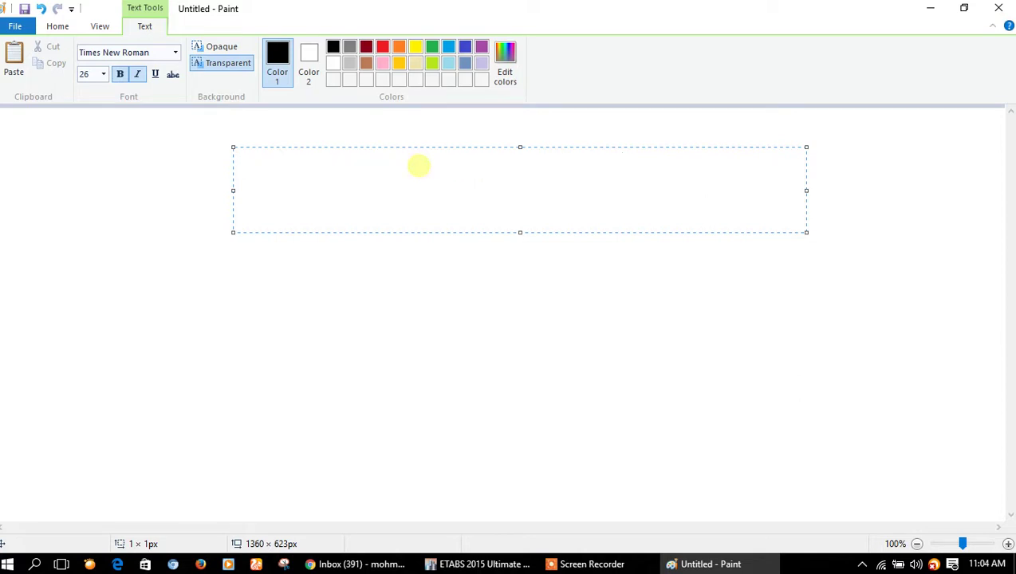
text(utorial)
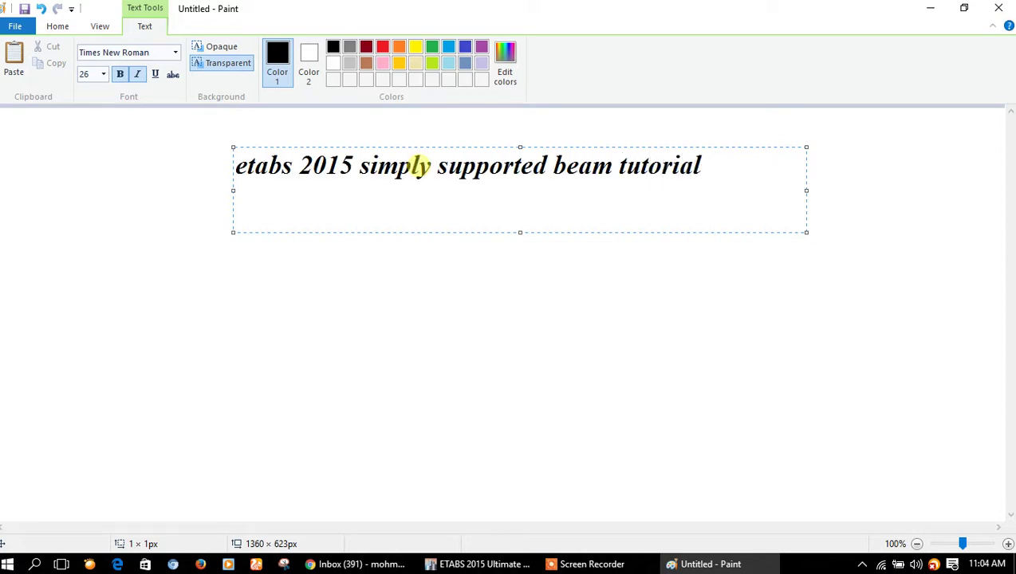
click(61, 523)
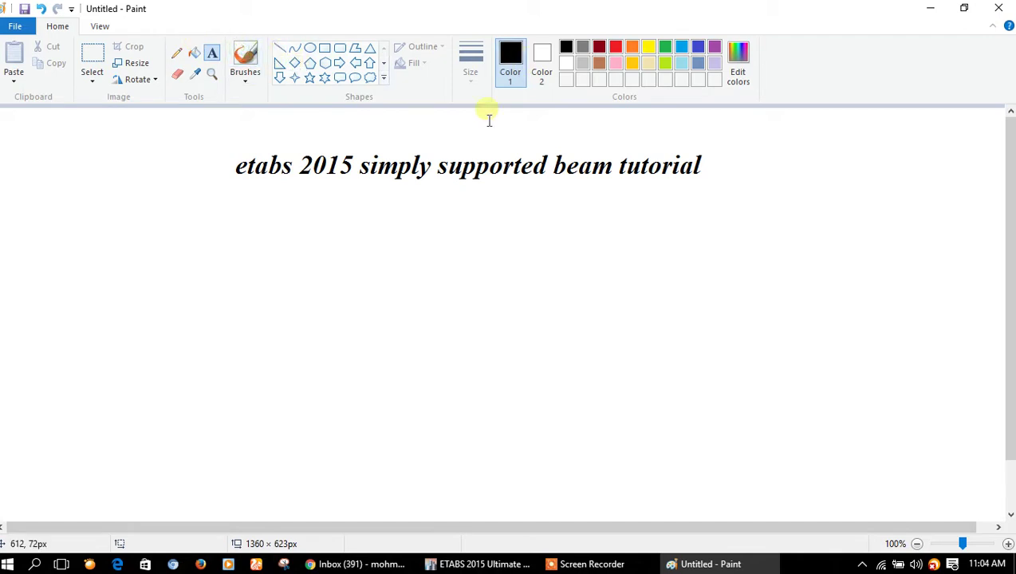
Brush a black horizontal beam with a pinned support at left and a roller at right.
click(245, 58)
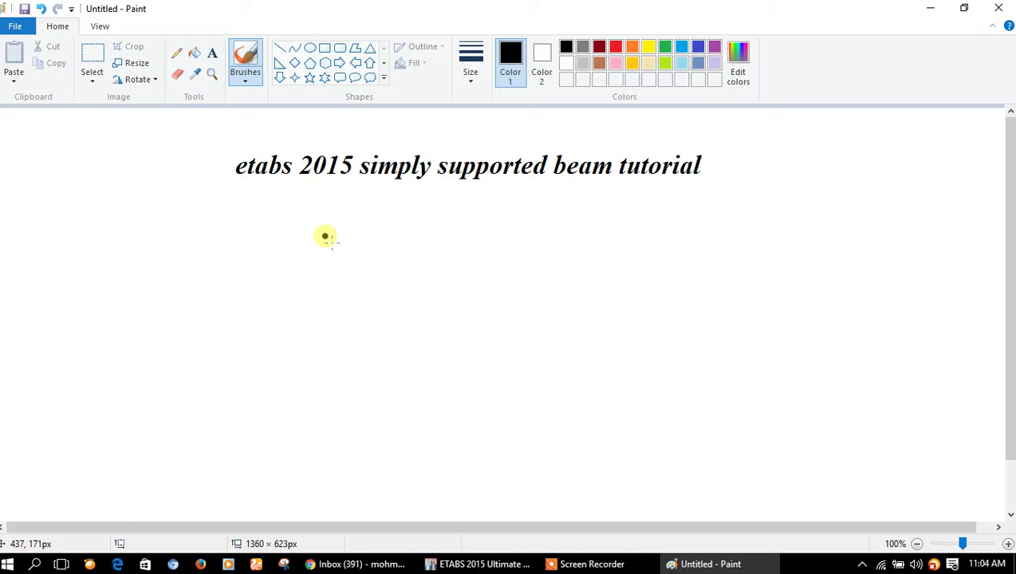
mouse_move(210, 303)
mouse_down()
mouse_move(369, 311)
mouse_move(734, 287)
mouse_up()
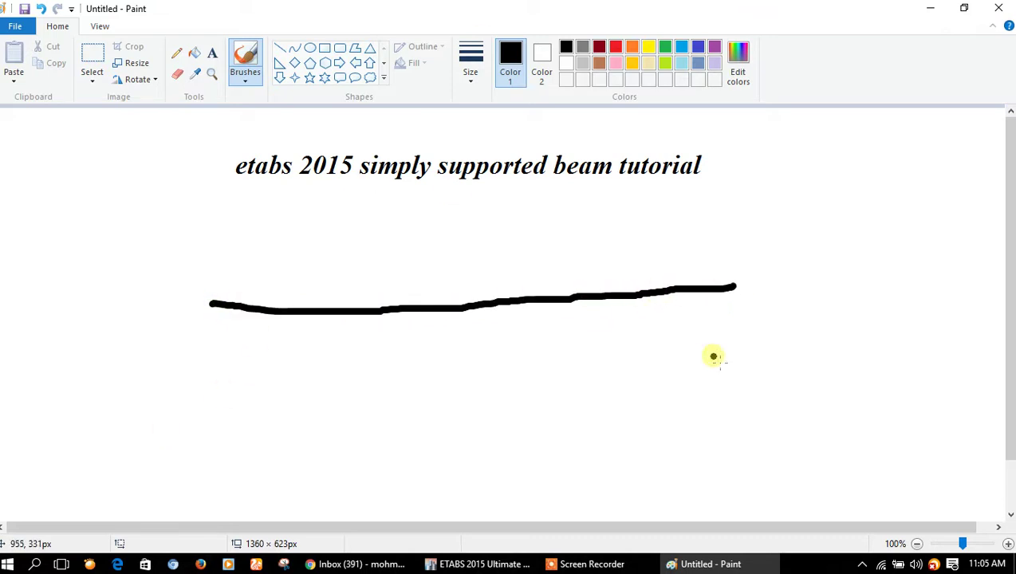
drag(214, 307, 215, 311)
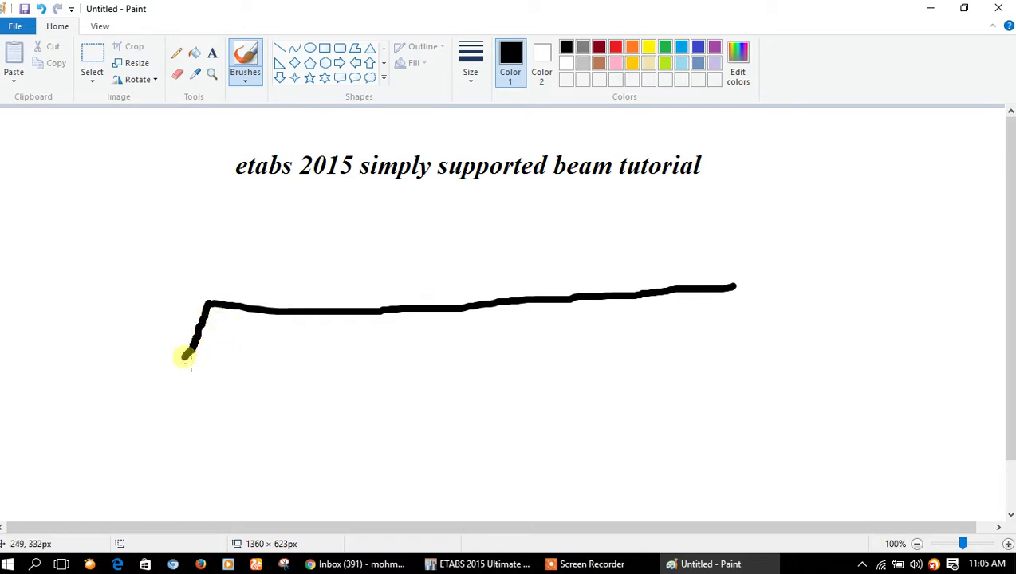
mouse_move(199, 359)
mouse_down()
mouse_move(185, 378)
mouse_move(249, 375)
mouse_up()
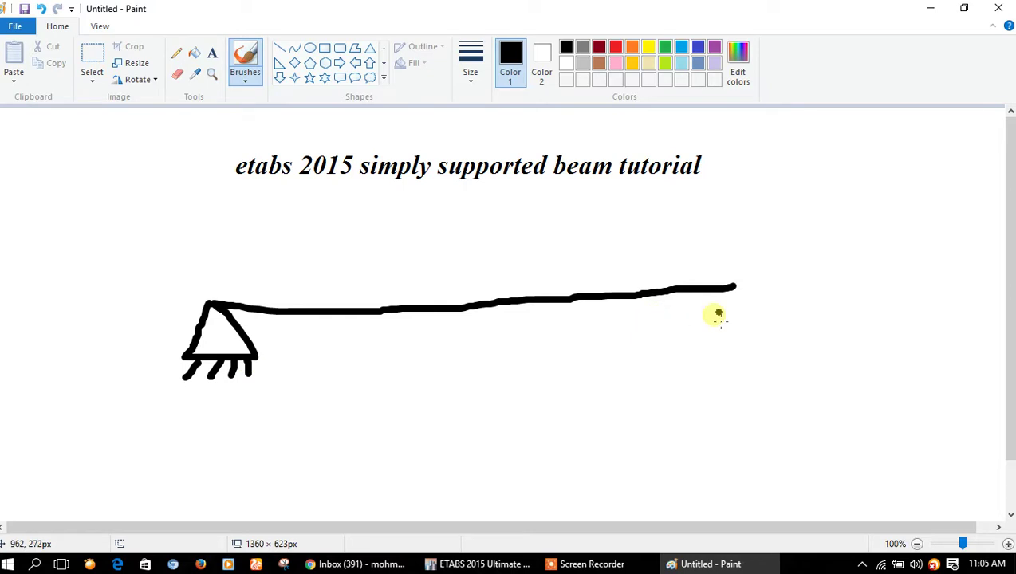
drag(738, 286, 732, 287)
mouse_move(727, 324)
mouse_down()
mouse_move(718, 331)
mouse_move(738, 351)
mouse_move(724, 343)
mouse_up()
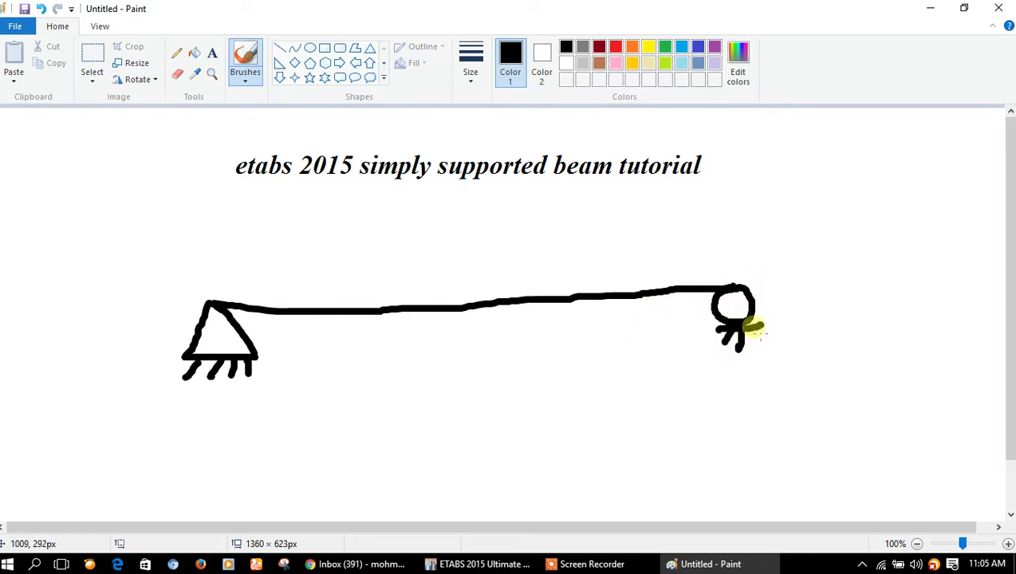
Draw a red dimension line under the beam labelled 10m.
click(615, 48)
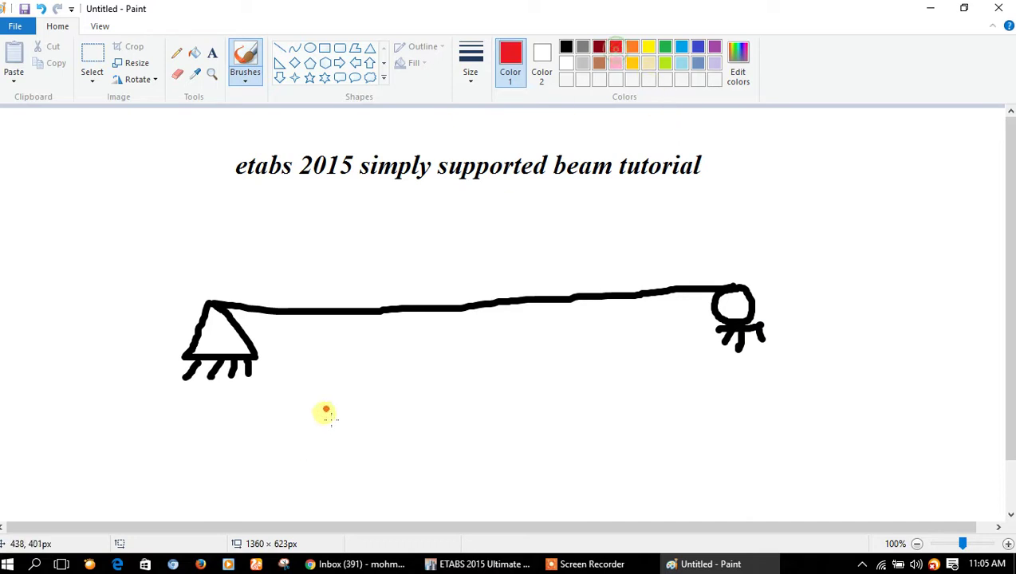
mouse_move(208, 391)
mouse_down()
mouse_move(212, 434)
mouse_move(228, 416)
mouse_move(315, 422)
mouse_up()
drag(370, 391, 369, 438)
mouse_move(397, 403)
mouse_down()
mouse_move(396, 420)
mouse_move(445, 415)
mouse_move(465, 431)
mouse_move(772, 401)
mouse_up()
Draw a green downward load arrow at midspan labelled 5KN.
click(662, 49)
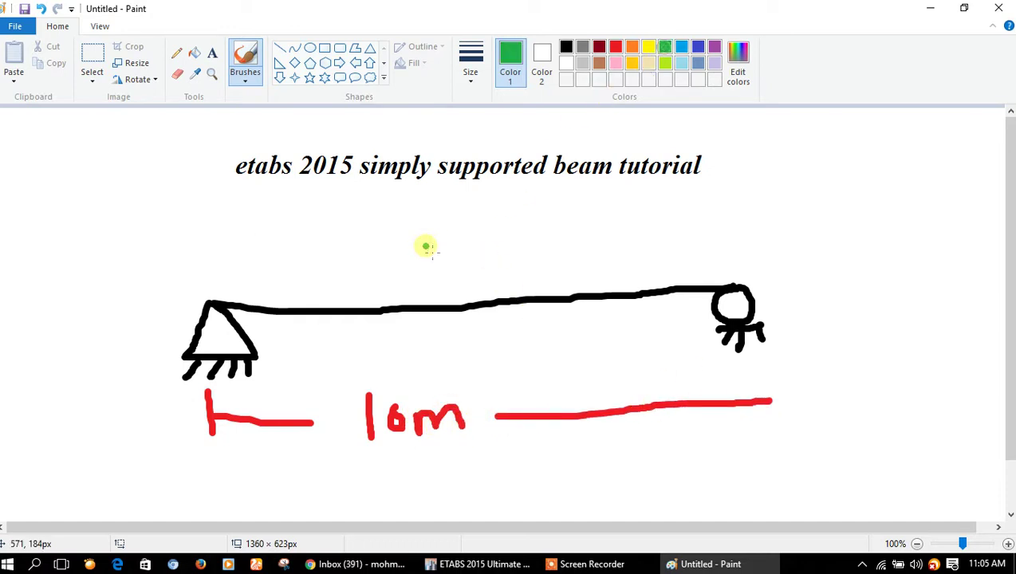
mouse_move(441, 238)
mouse_down()
mouse_move(460, 305)
mouse_move(474, 285)
mouse_move(460, 307)
mouse_up()
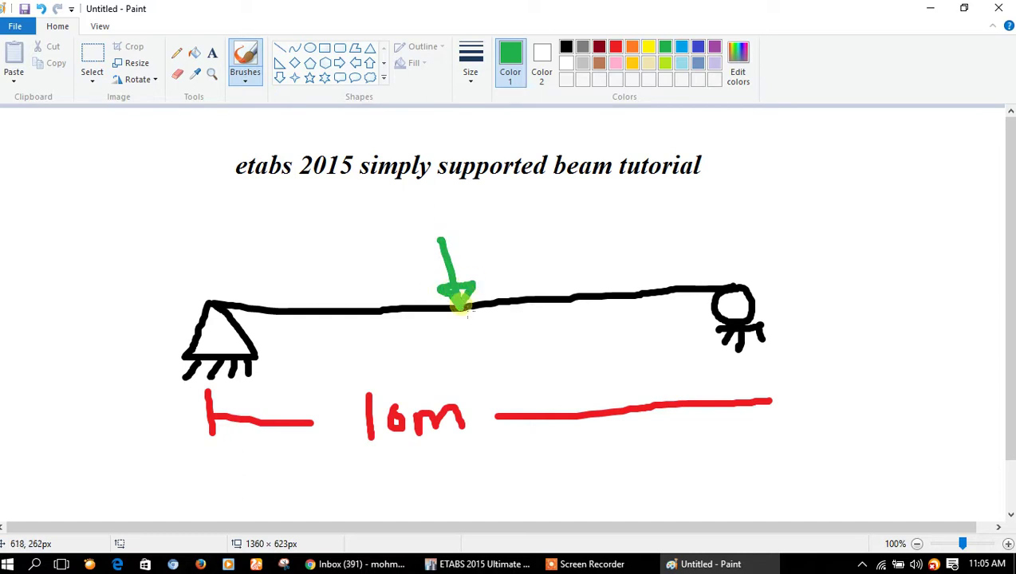
mouse_move(484, 192)
mouse_down()
mouse_move(465, 193)
mouse_move(483, 214)
mouse_move(453, 226)
mouse_move(504, 226)
mouse_up()
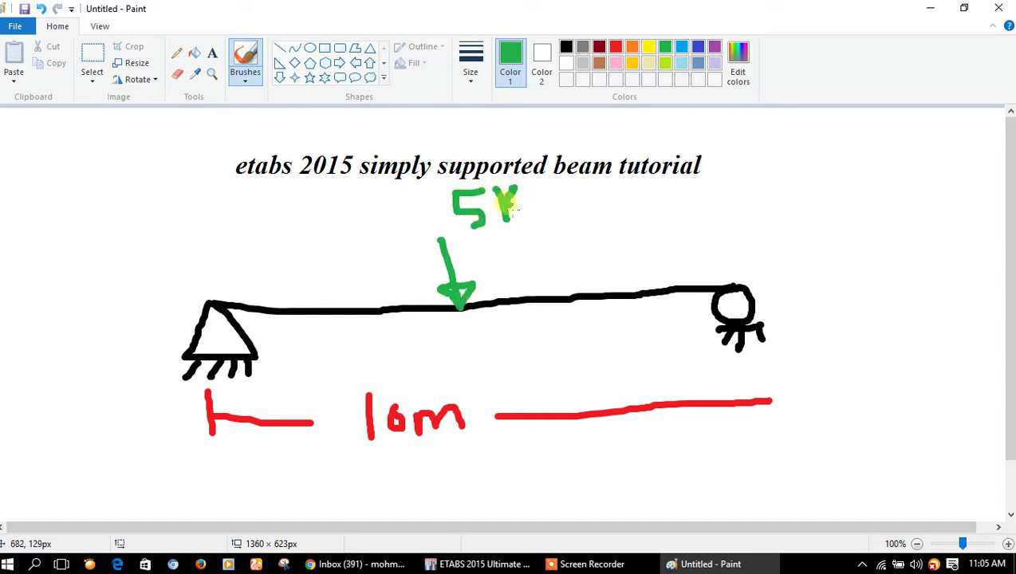
drag(531, 193, 565, 190)
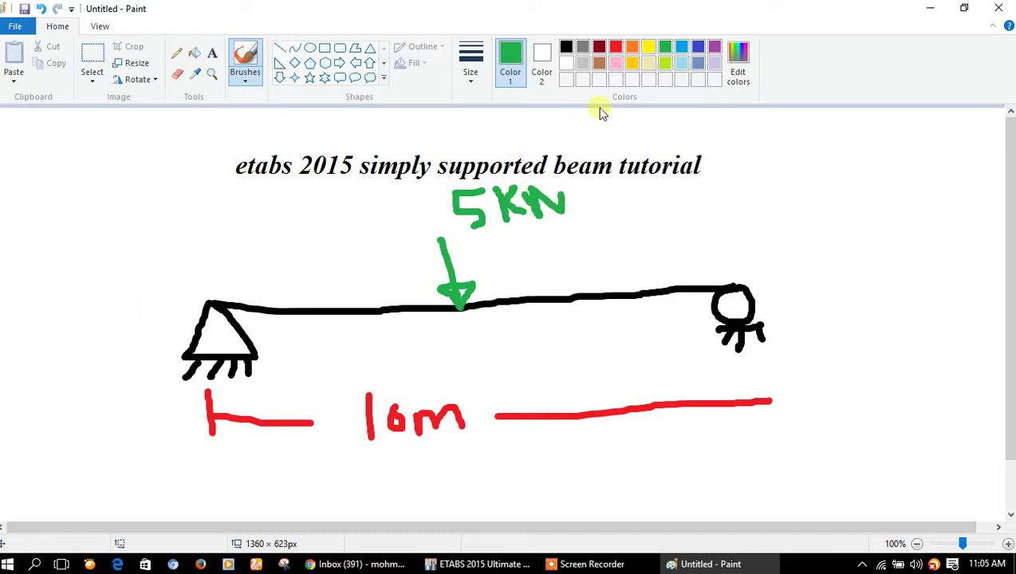
Start a blue dimension line above the beam's left half, undoing a stray dot.
click(680, 47)
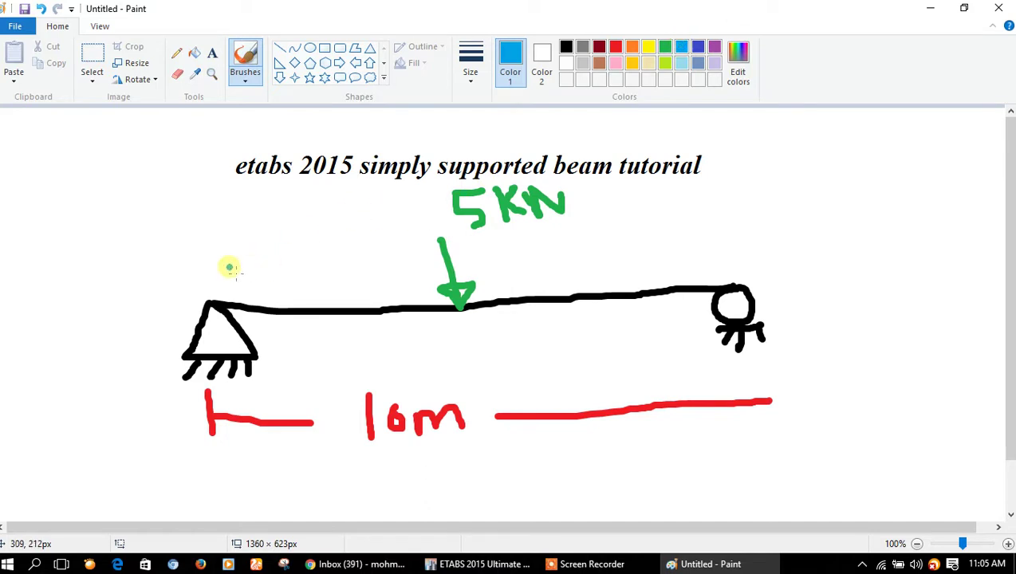
mouse_move(209, 269)
mouse_down()
mouse_move(268, 259)
mouse_move(287, 282)
mouse_up()
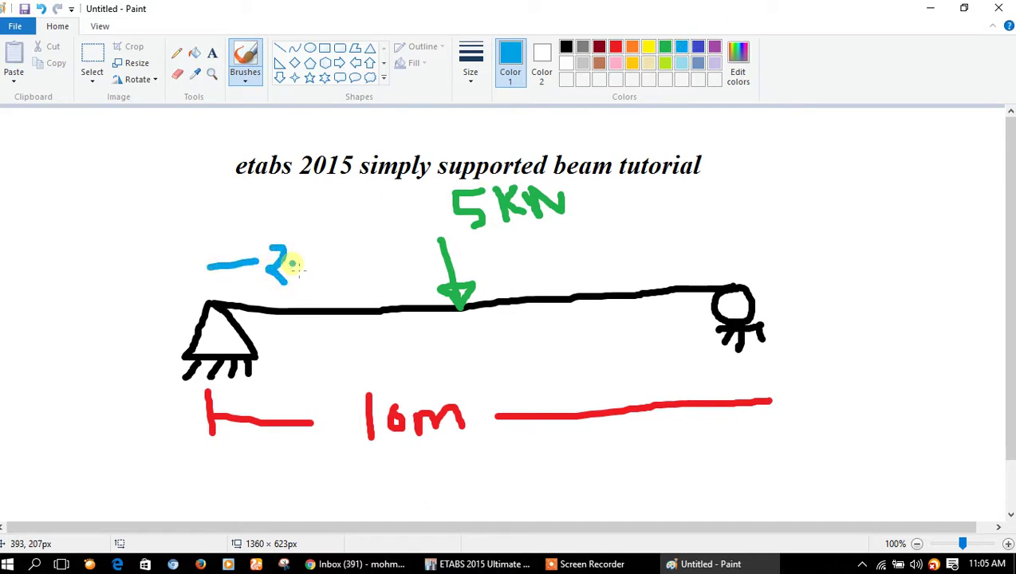
click(312, 222)
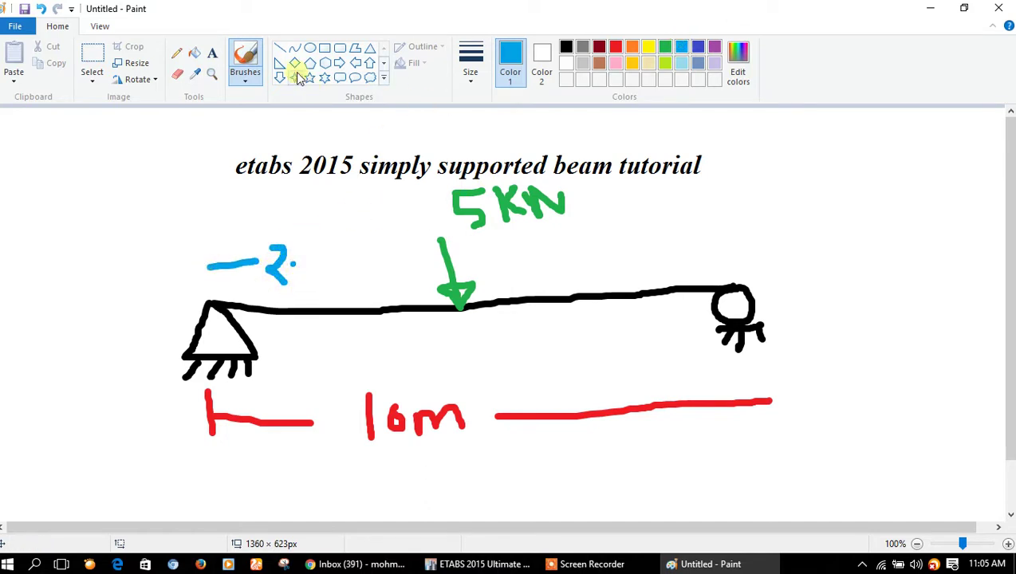
key(ctrl+z)
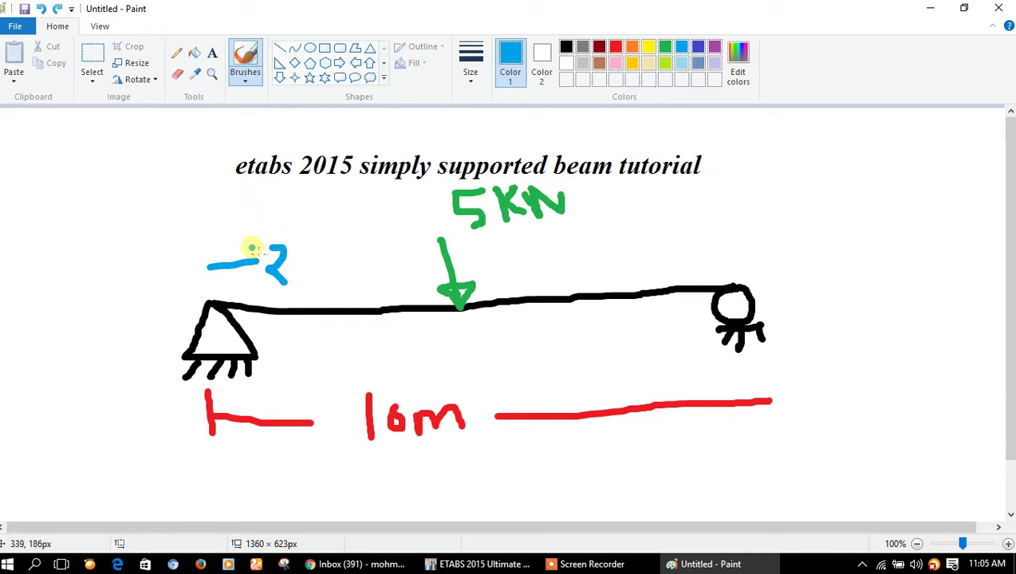
Complete the blue 5M load distance and sketch a 0.3M × 0.6M section rectangle.
mouse_move(269, 253)
mouse_down()
mouse_move(306, 252)
mouse_move(291, 271)
mouse_move(428, 261)
mouse_up()
mouse_move(67, 192)
mouse_down()
mouse_move(67, 231)
mouse_move(129, 336)
mouse_move(161, 279)
mouse_move(176, 203)
mouse_up()
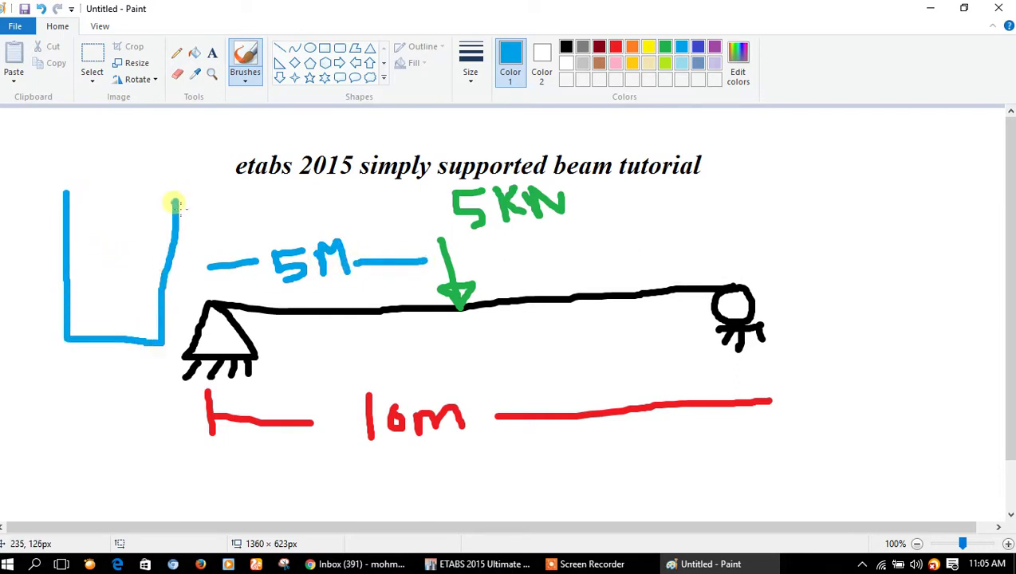
key(ctrl+z)
mouse_move(40, 206)
mouse_down()
mouse_move(41, 258)
mouse_move(59, 315)
mouse_move(104, 315)
mouse_move(115, 221)
mouse_move(75, 199)
mouse_move(40, 204)
mouse_up()
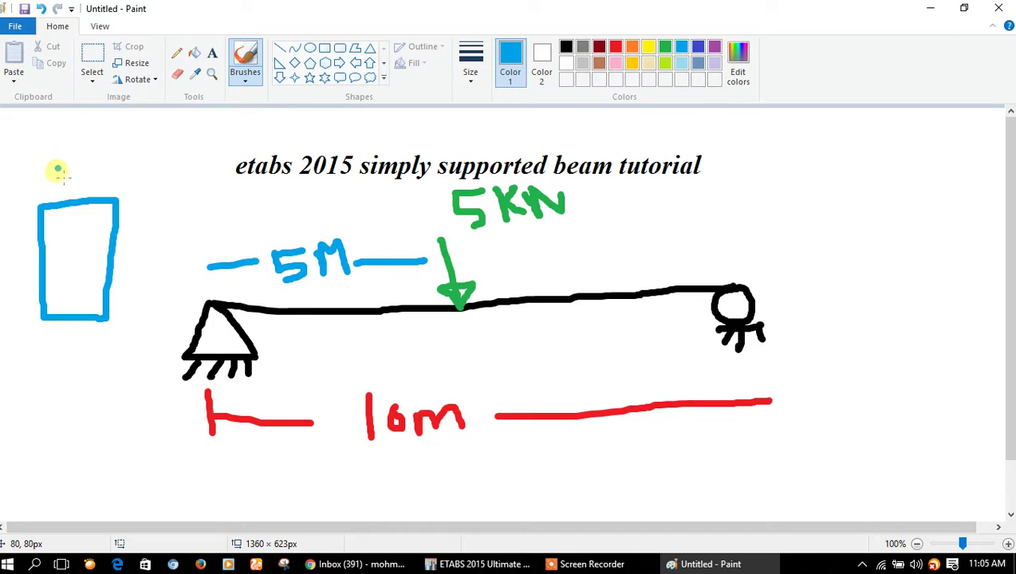
mouse_move(49, 157)
mouse_down()
mouse_move(104, 153)
mouse_move(95, 172)
mouse_move(129, 131)
mouse_move(172, 157)
mouse_up()
drag(133, 255, 227, 232)
click(152, 248)
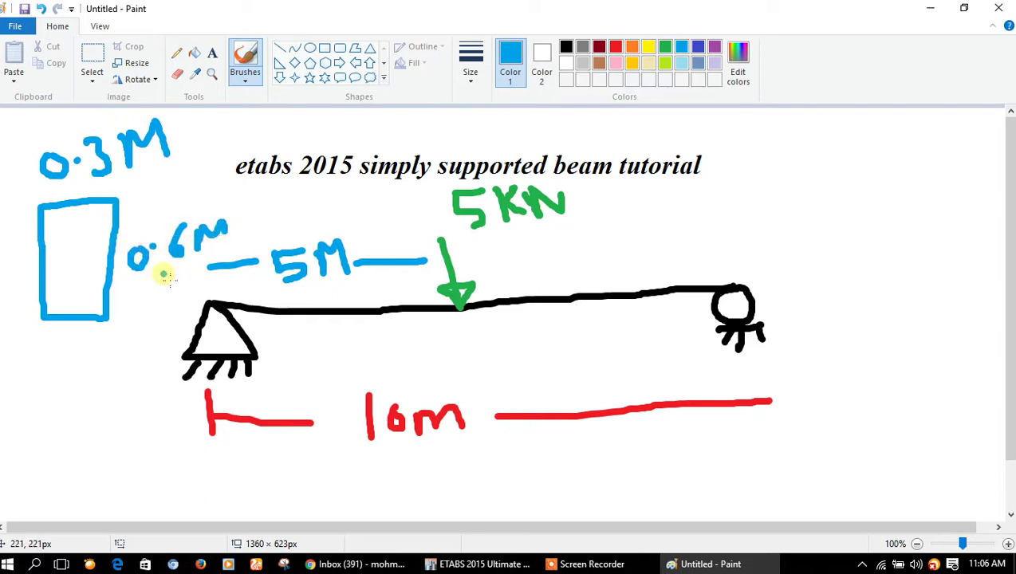
Write 'M30 Grade' in blue below the section rectangle.
drag(33, 360, 74, 398)
drag(79, 355, 82, 397)
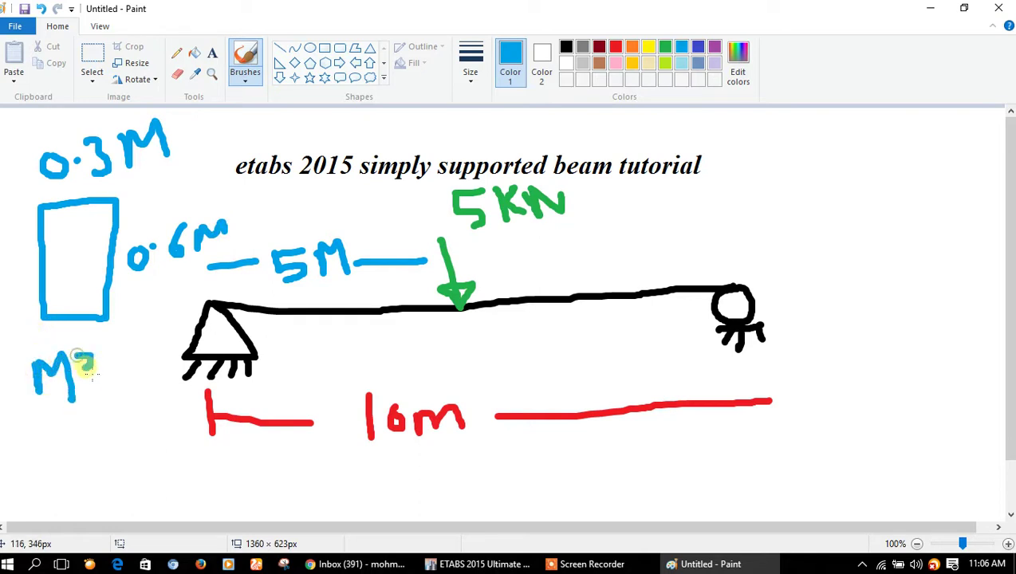
drag(121, 346, 120, 349)
mouse_move(56, 416)
mouse_down()
mouse_move(61, 469)
mouse_move(100, 419)
mouse_move(125, 422)
mouse_move(120, 409)
mouse_move(147, 416)
mouse_up()
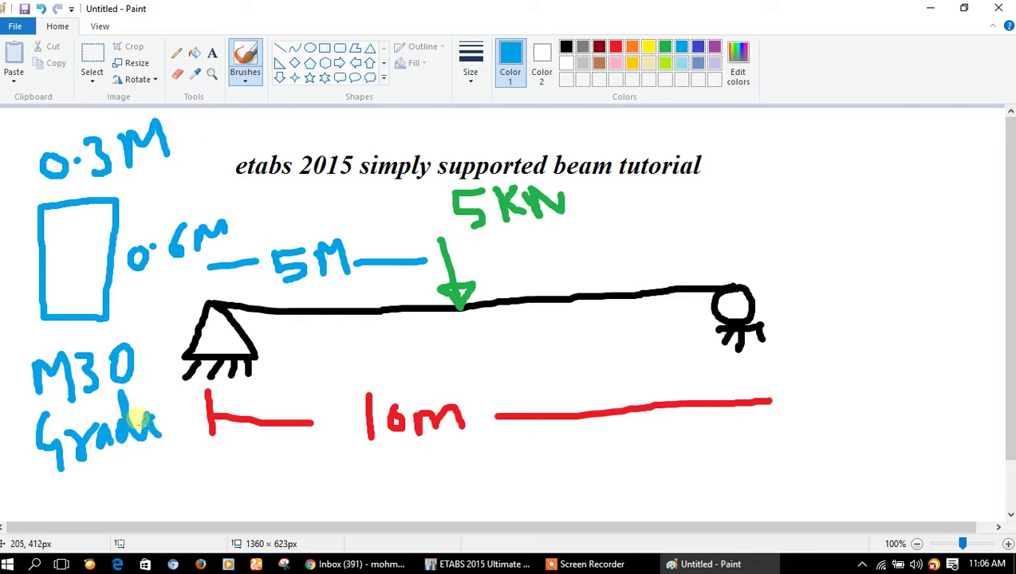
Start a new ETABS model without saving, accepting built-in Metric SI and Indian settings.
click(472, 564)
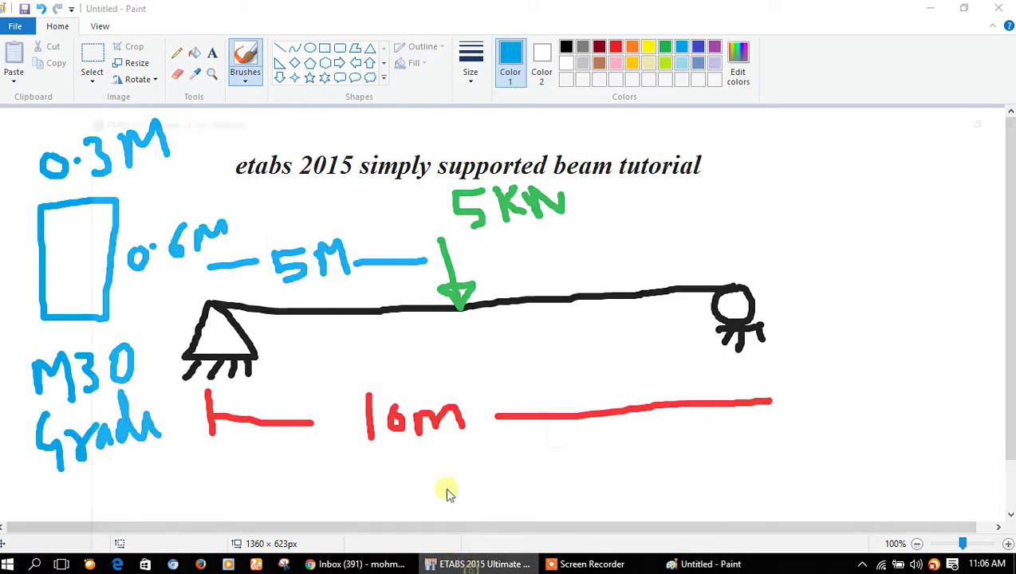
click(13, 49)
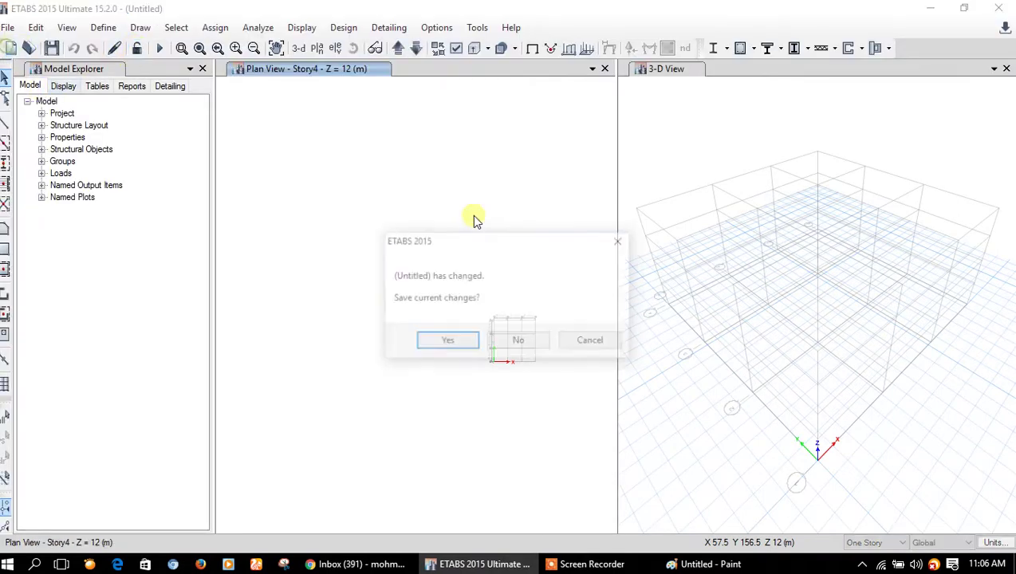
click(517, 340)
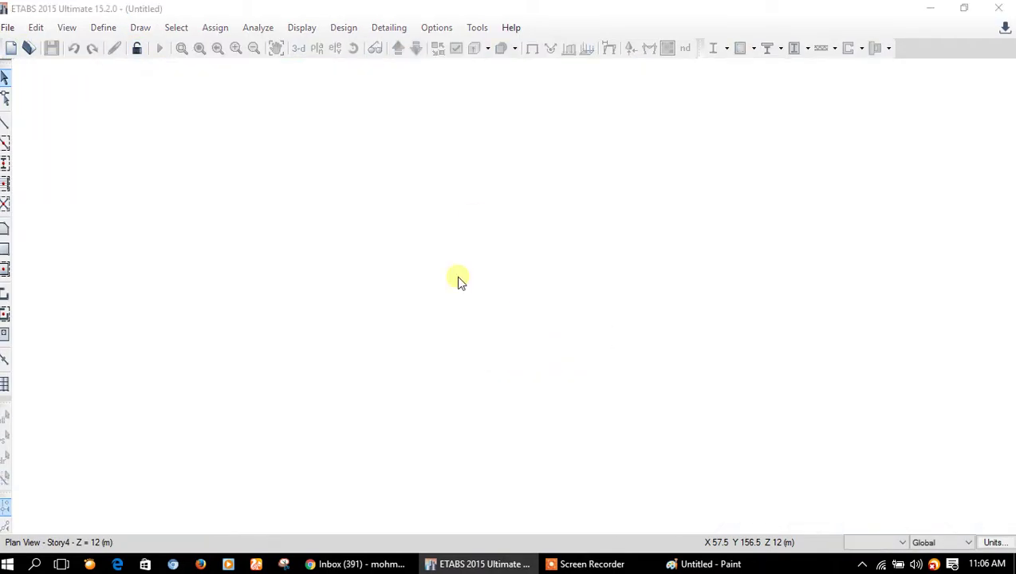
click(416, 245)
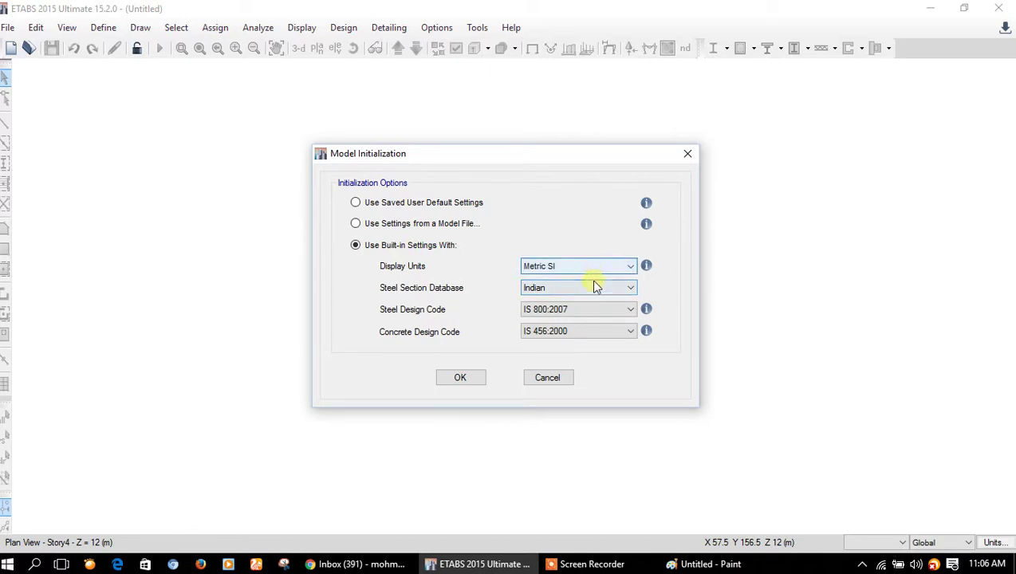
click(469, 379)
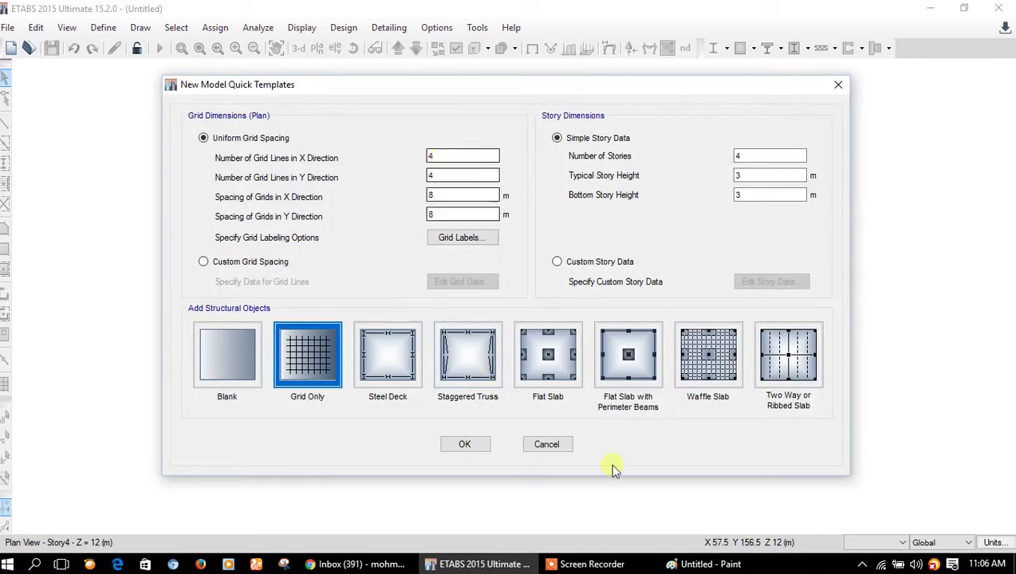
In the quick template, replace the X grid-line count and set X grid spacing to 10.
click(708, 564)
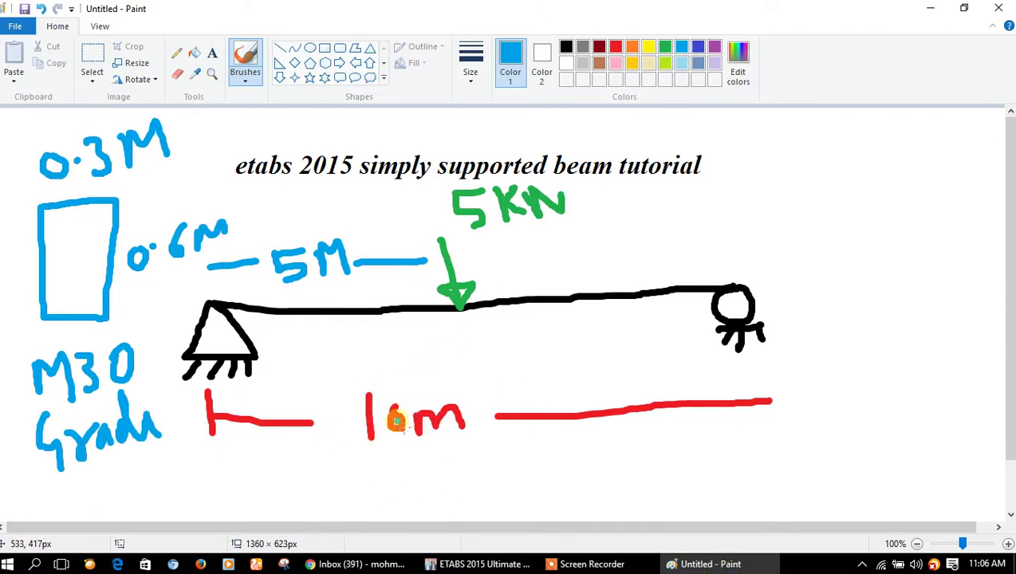
click(488, 564)
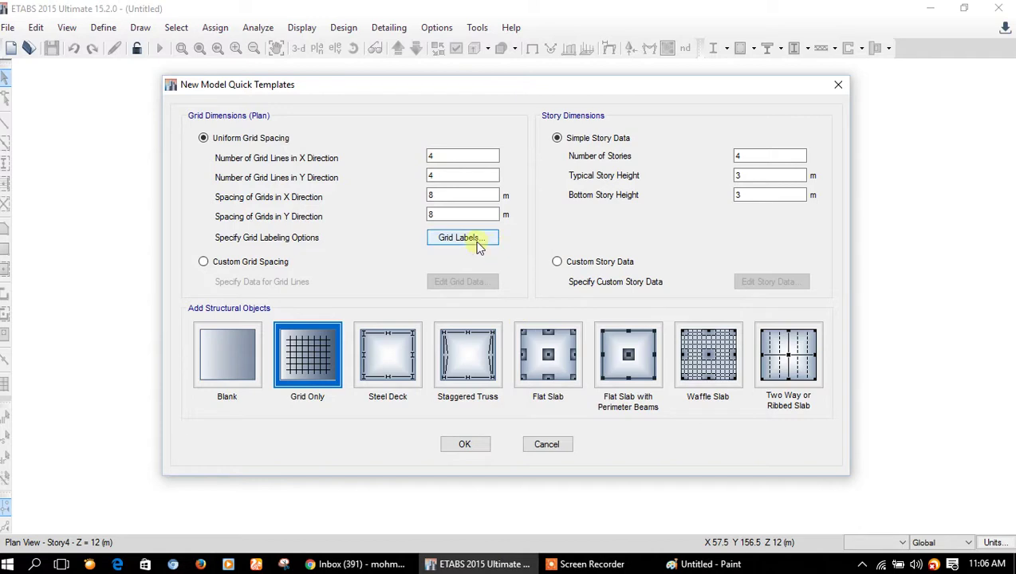
mouse_move(429, 157)
mouse_down()
mouse_move(496, 179)
mouse_move(381, 177)
mouse_up()
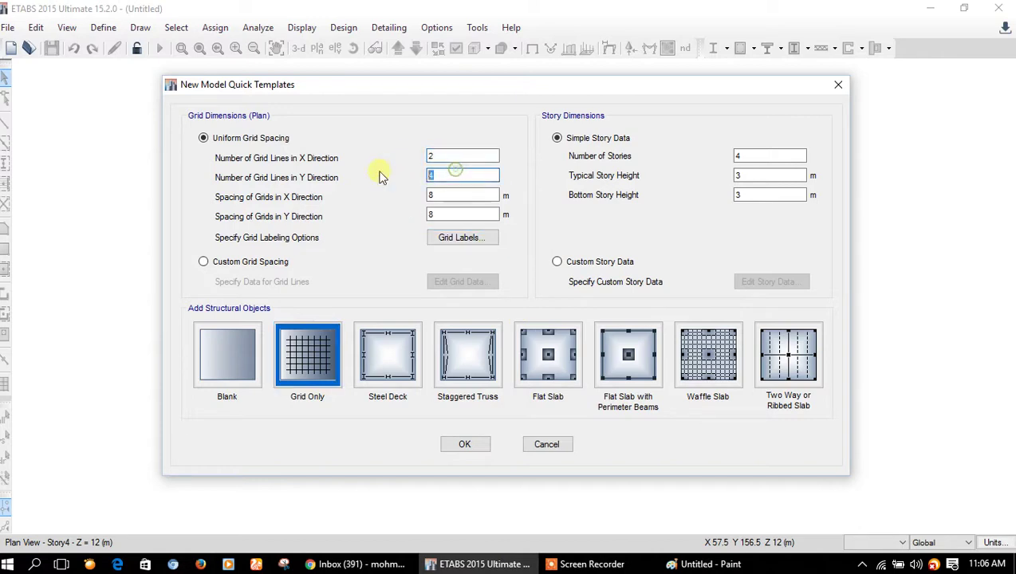
text(2)
mouse_move(448, 202)
mouse_down()
mouse_move(391, 199)
mouse_move(442, 203)
mouse_up()
text(10)
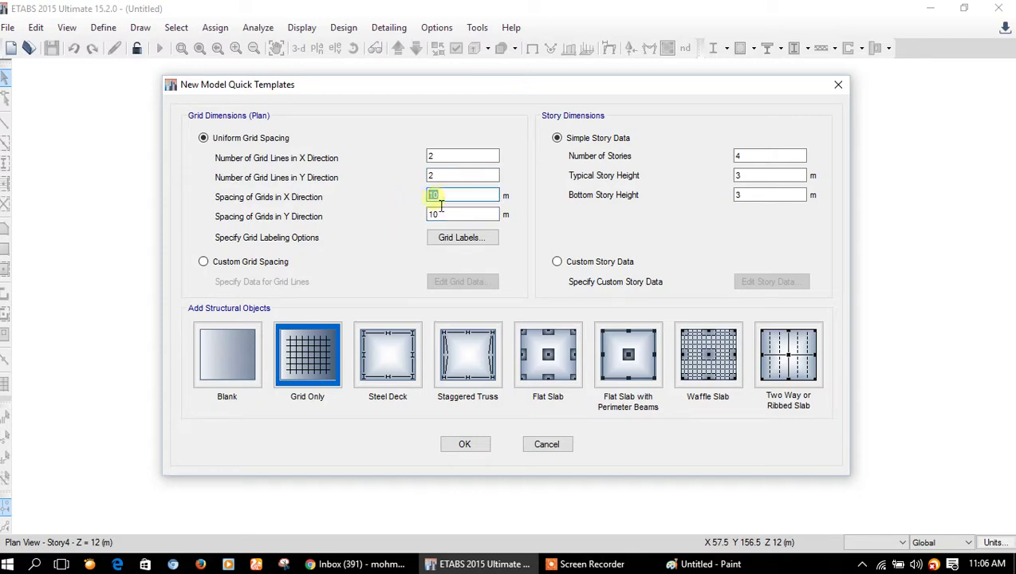
Circle the 10m span label on the sketch, then set the number of stories.
click(687, 564)
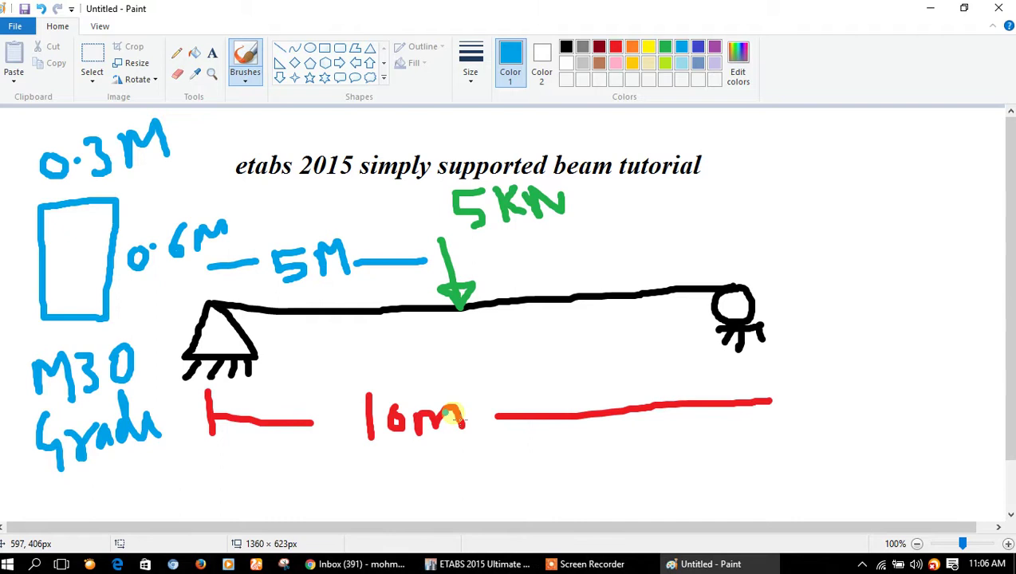
mouse_move(420, 386)
mouse_down()
mouse_move(362, 462)
mouse_move(478, 424)
mouse_move(410, 372)
mouse_up()
click(483, 564)
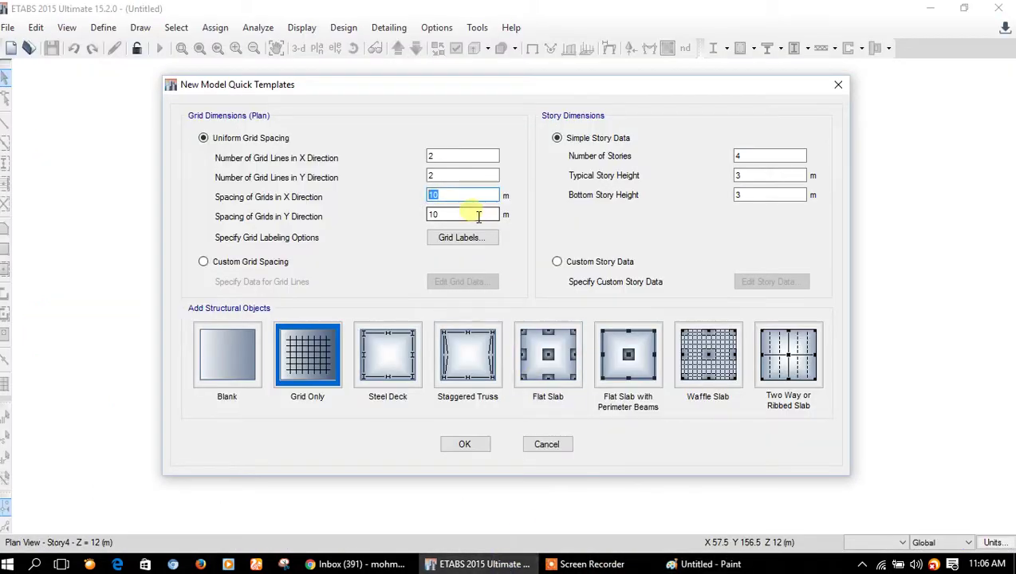
double_click(742, 156)
click(768, 172)
Create the model, decline saving after the crash error, and relaunch ETABS 2015.
click(483, 447)
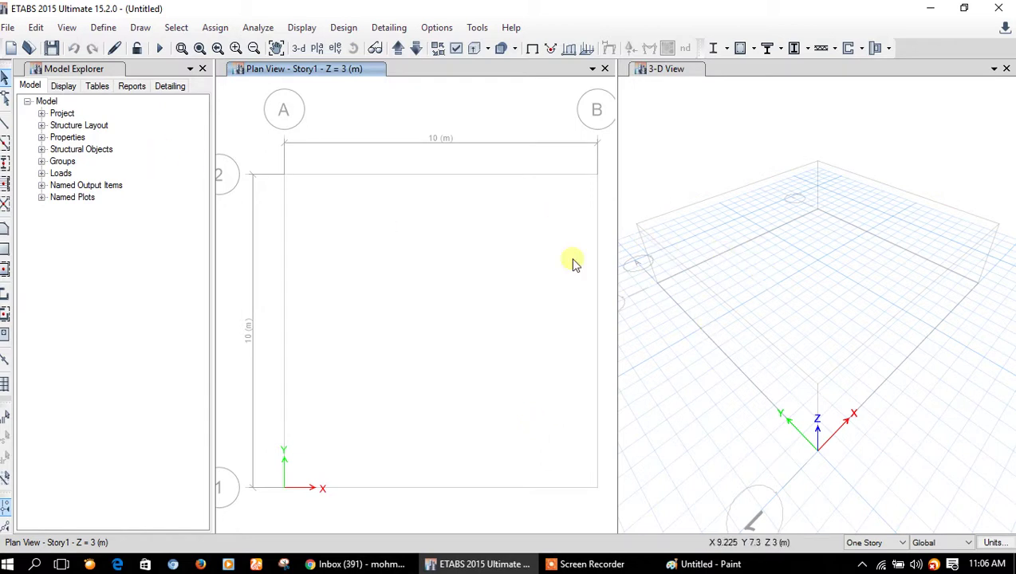
click(114, 29)
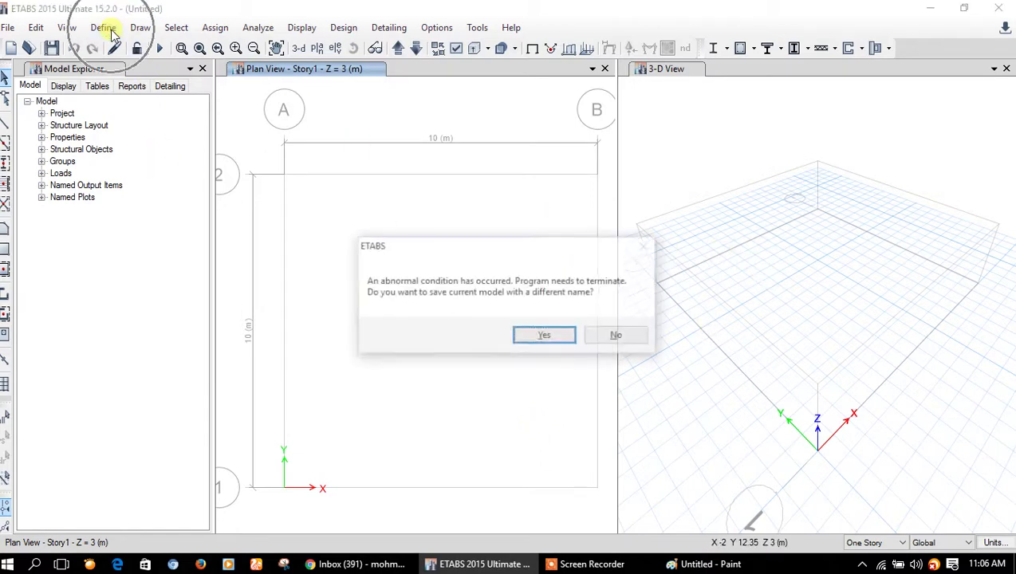
click(608, 340)
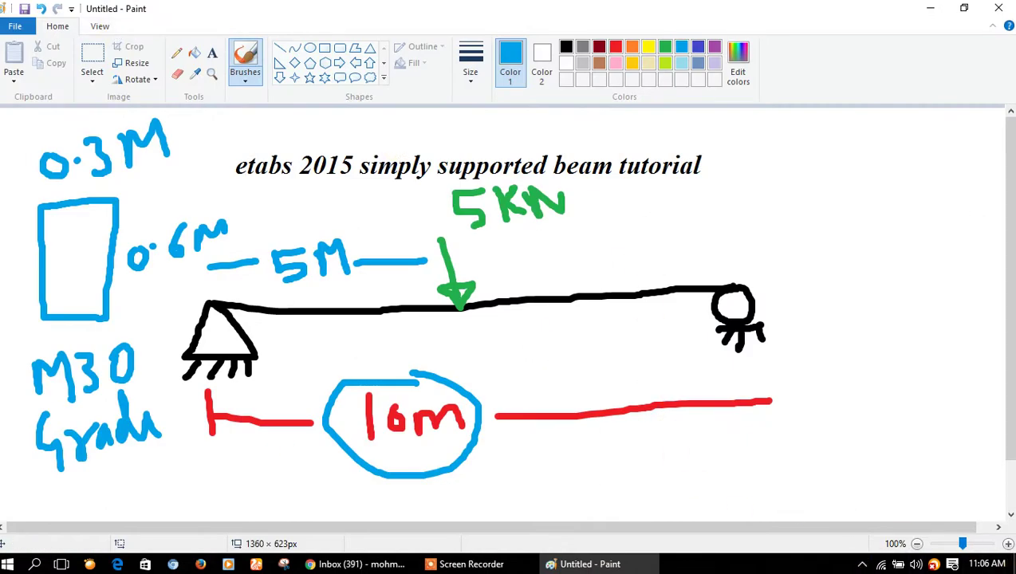
click(1013, 565)
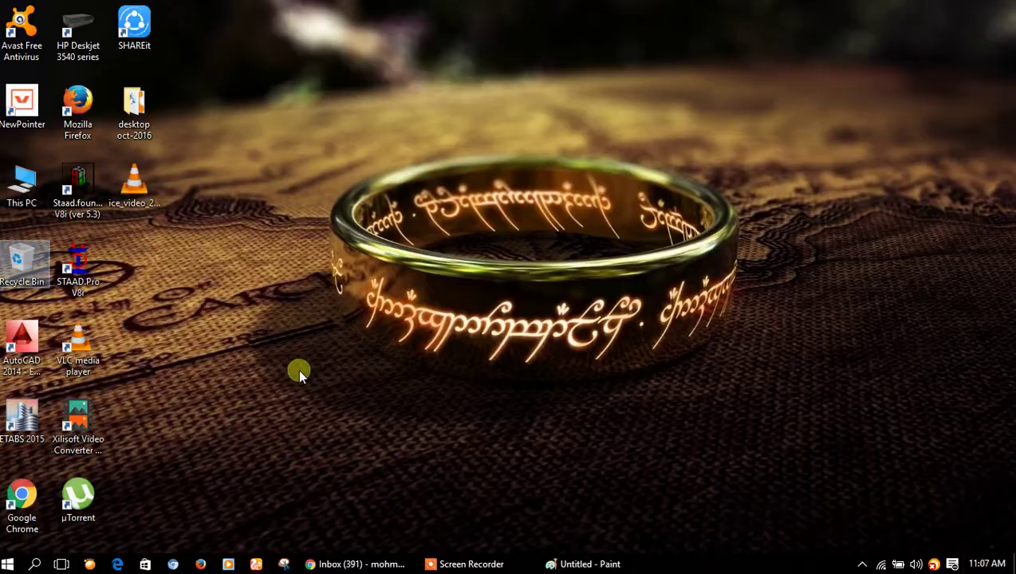
double_click(36, 411)
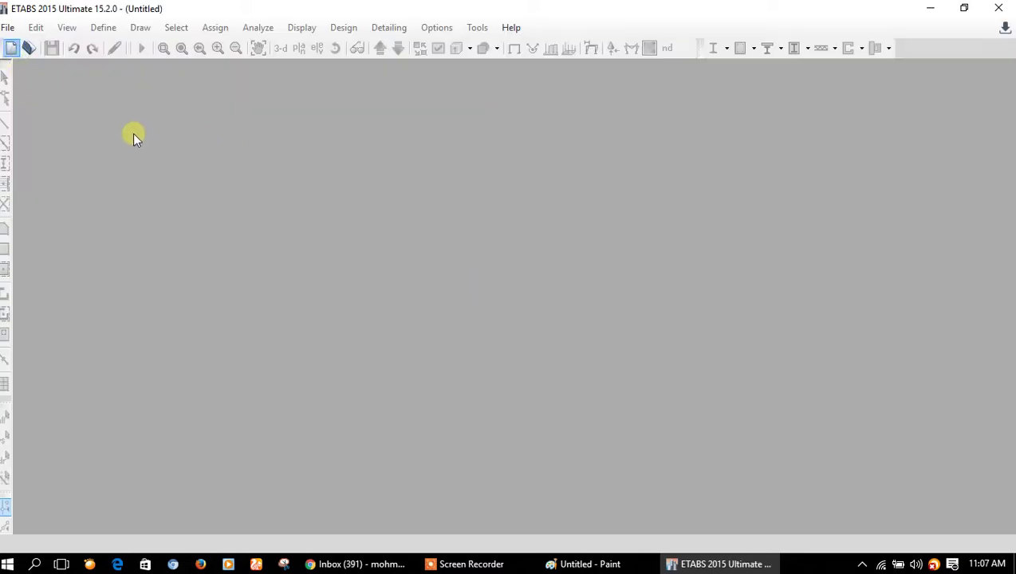
Start a new built-in-settings model with 2 Y grid lines and 10 m X spacing.
key(ctrl+n)
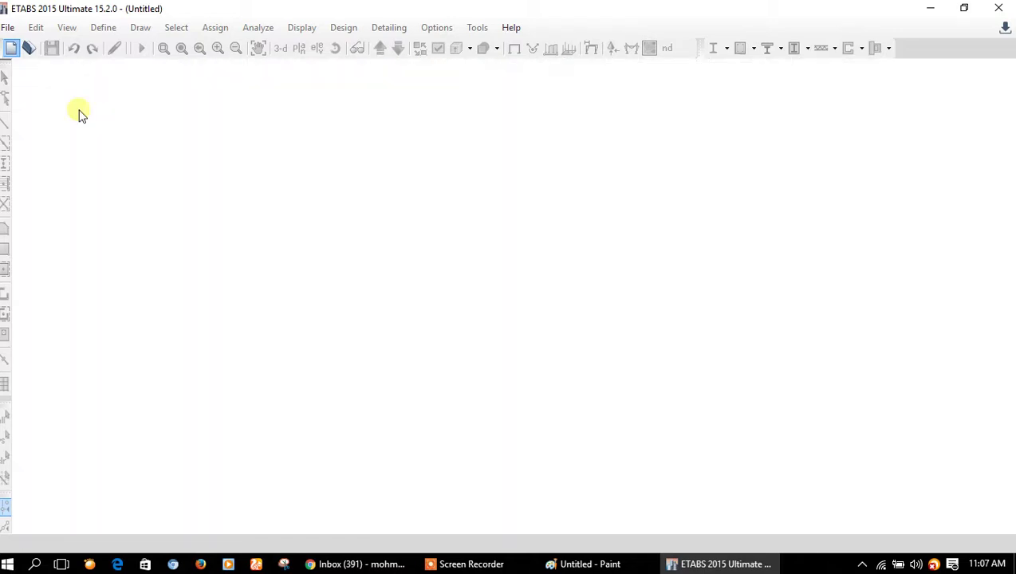
click(392, 248)
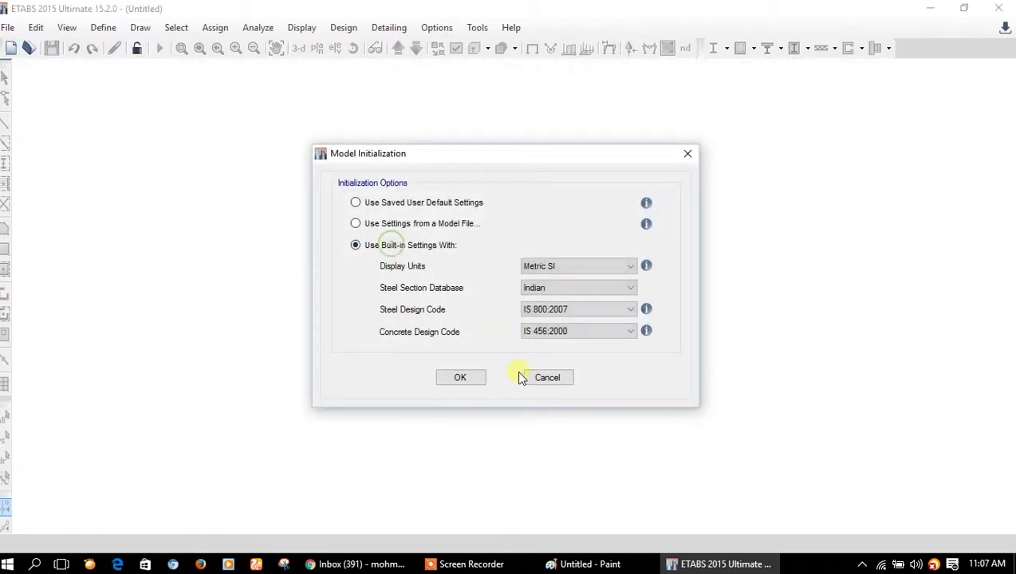
click(471, 376)
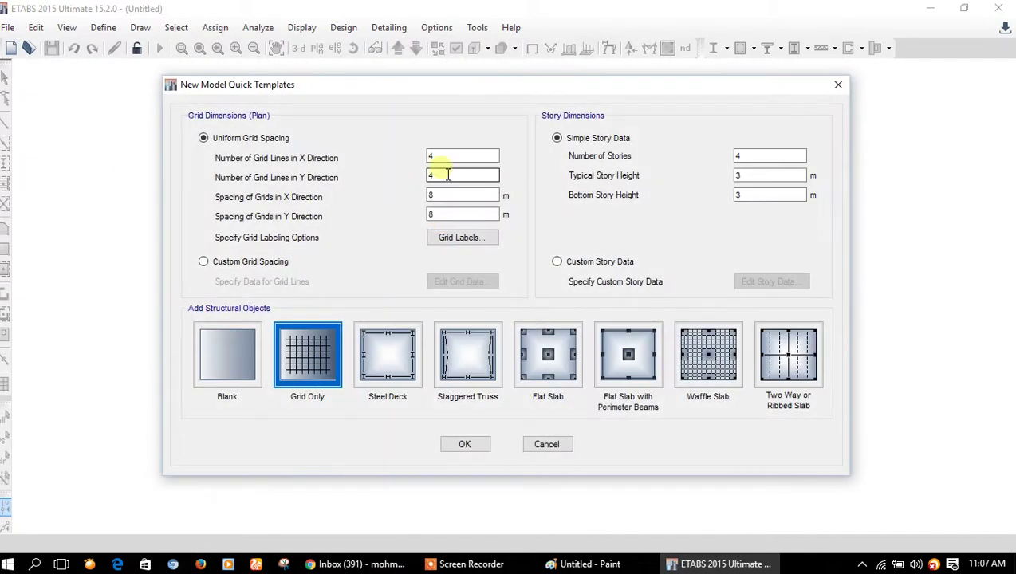
key(BackSpace)
text(2)
key(Tab)
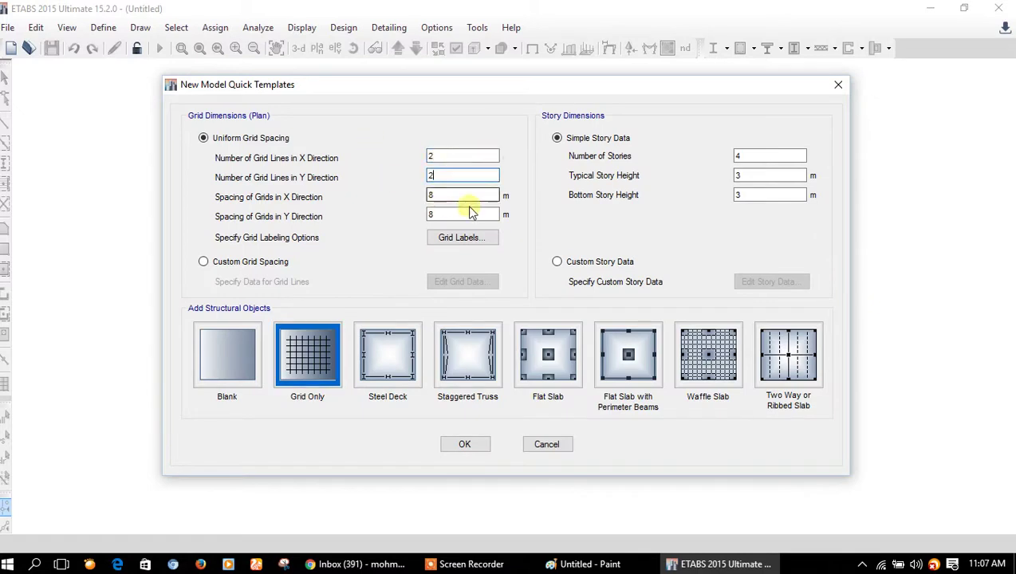
text(10)
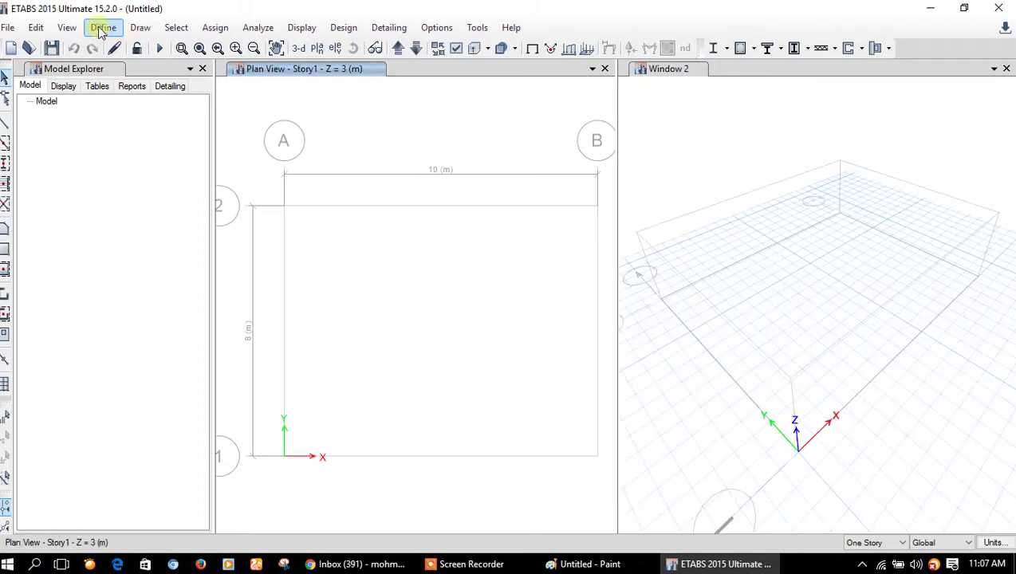
Add a new material with region India and type Concrete.
click(102, 28)
click(156, 47)
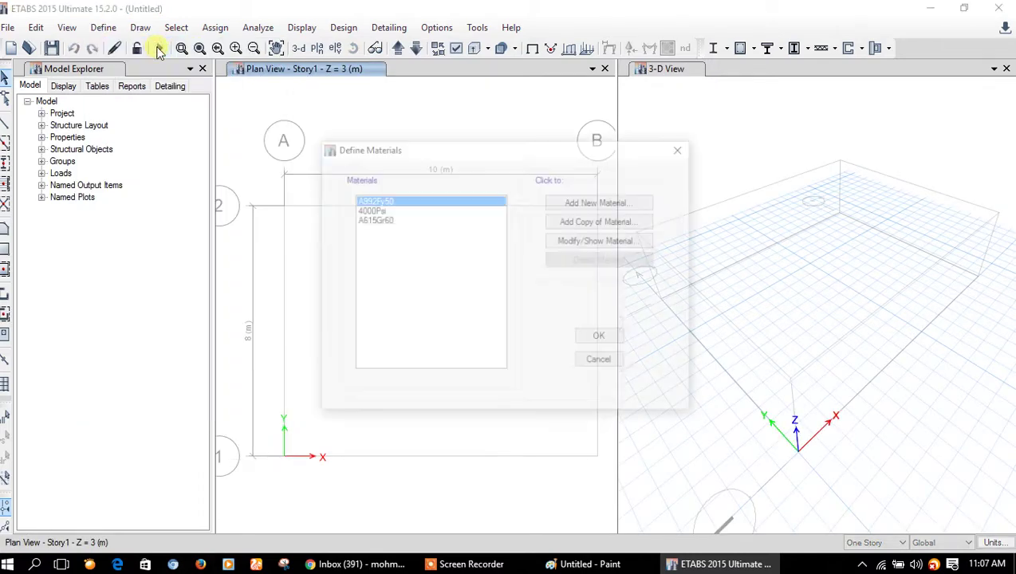
click(603, 202)
click(481, 240)
click(471, 269)
click(476, 260)
click(462, 283)
Circle the M30 note in red on the sketch, then confirm the M30 material and select it.
key(alt+Tab)
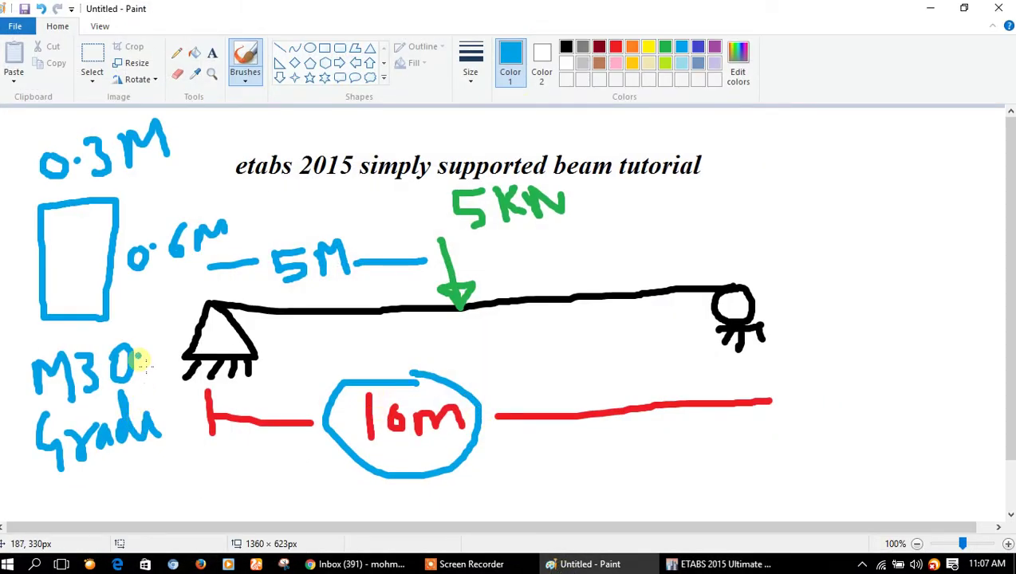
click(615, 46)
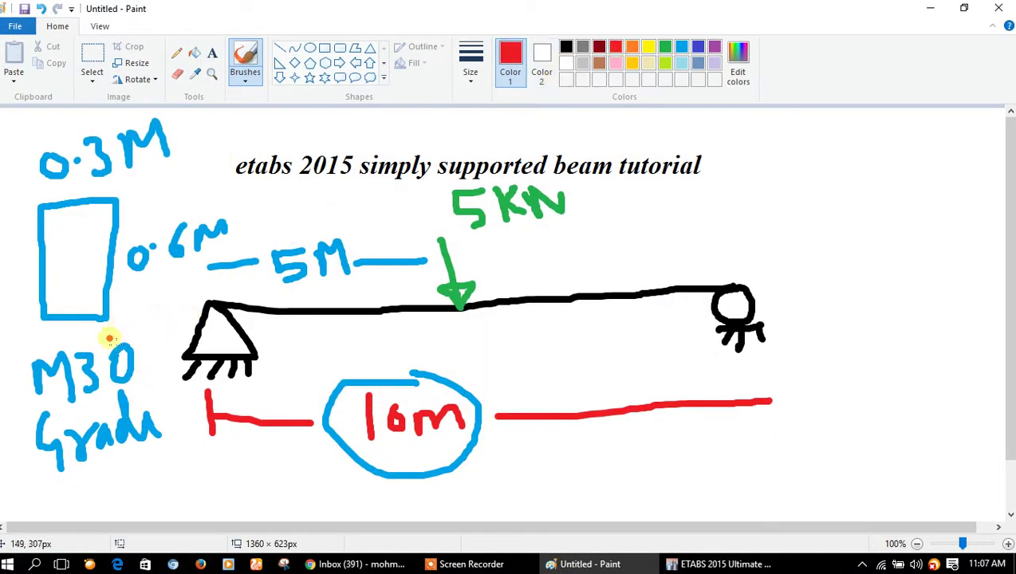
drag(110, 339, 104, 339)
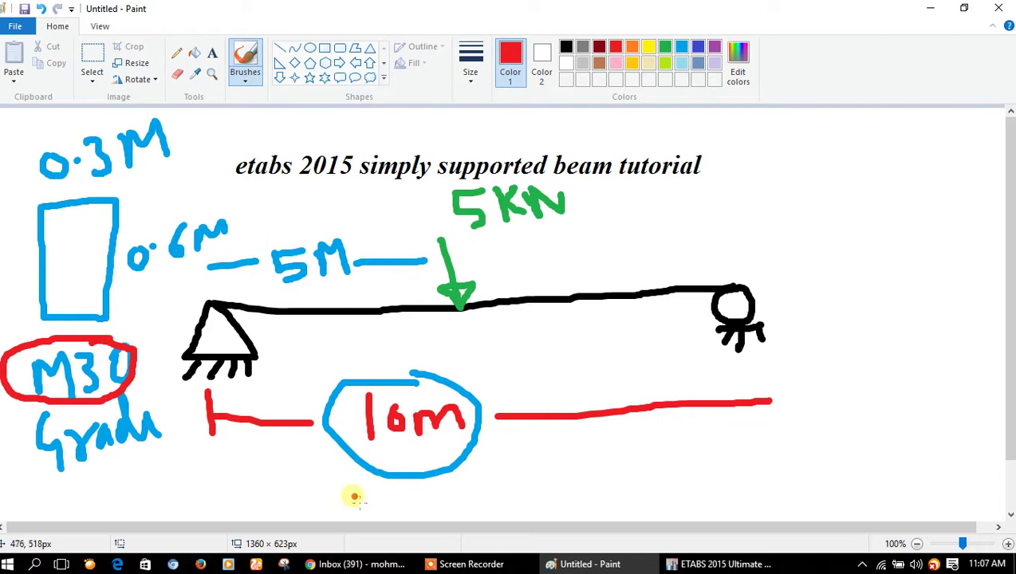
click(706, 564)
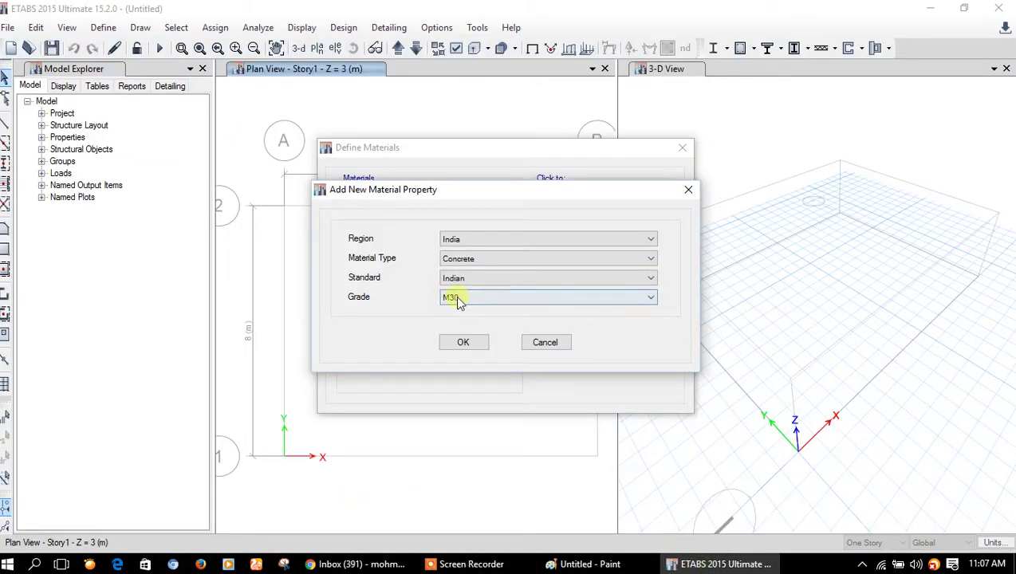
click(463, 342)
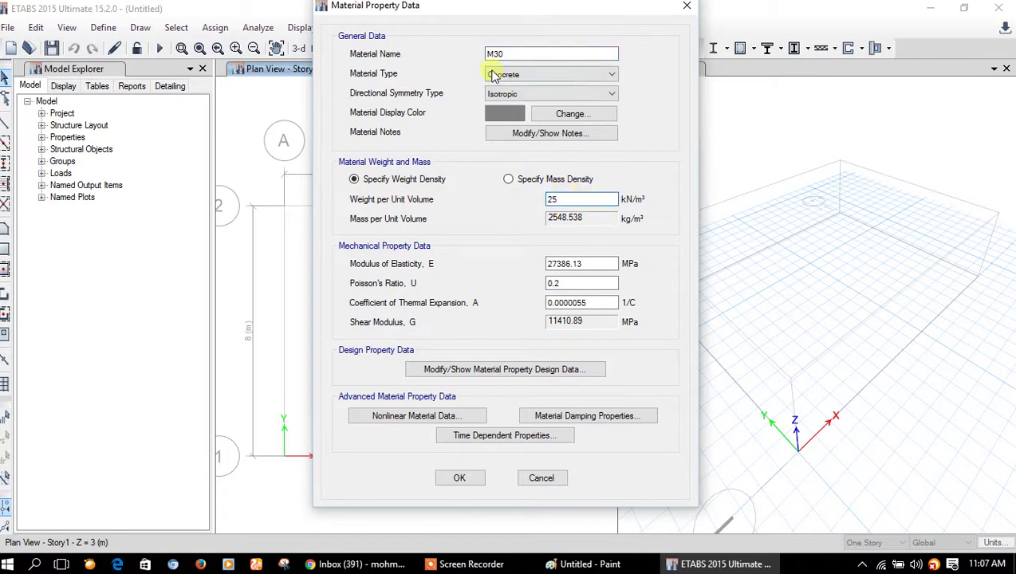
click(460, 478)
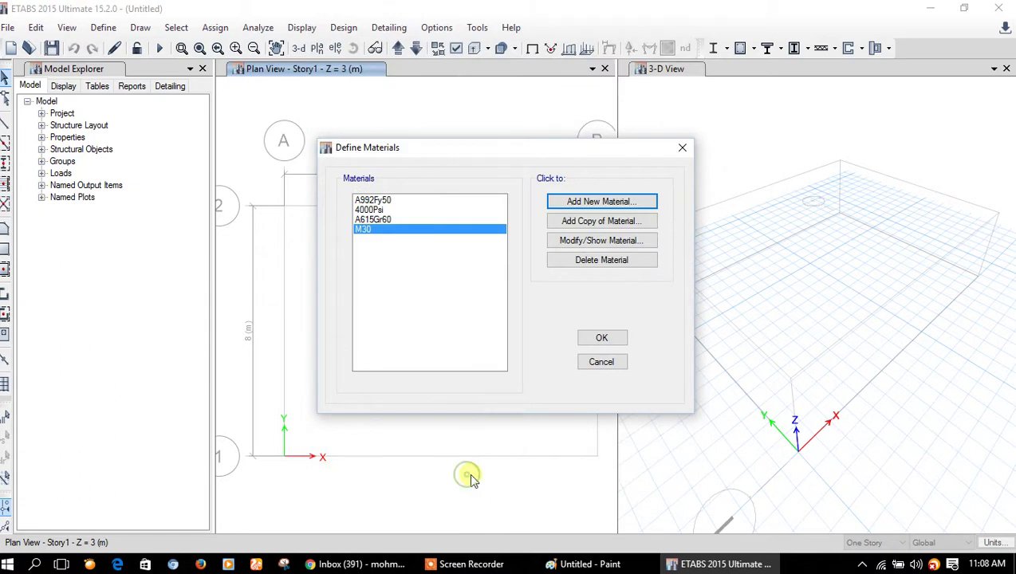
click(370, 232)
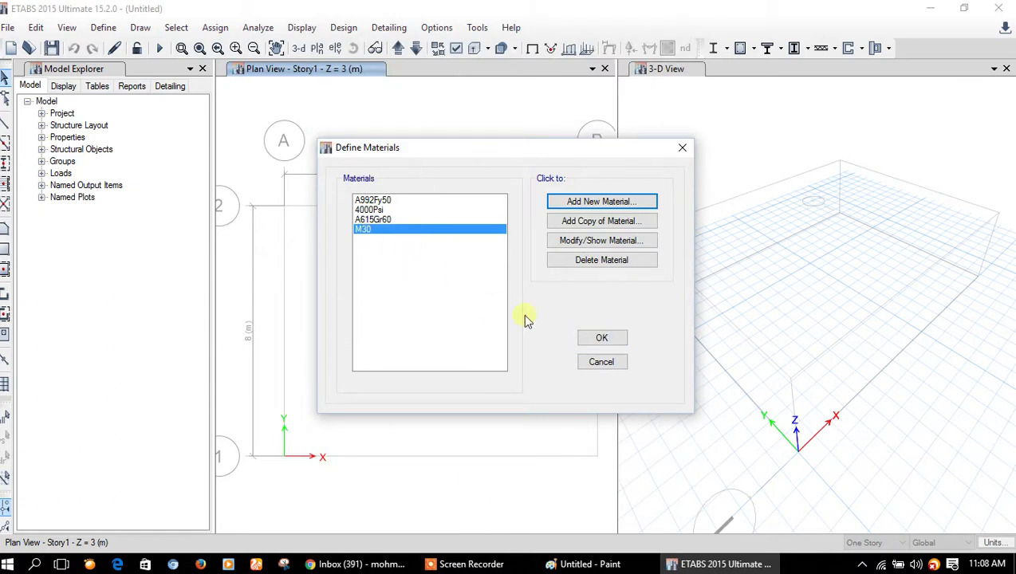
Accept the material definitions and begin a new frame section, ticking the section rectangle on the Paint sketch.
click(603, 339)
click(102, 27)
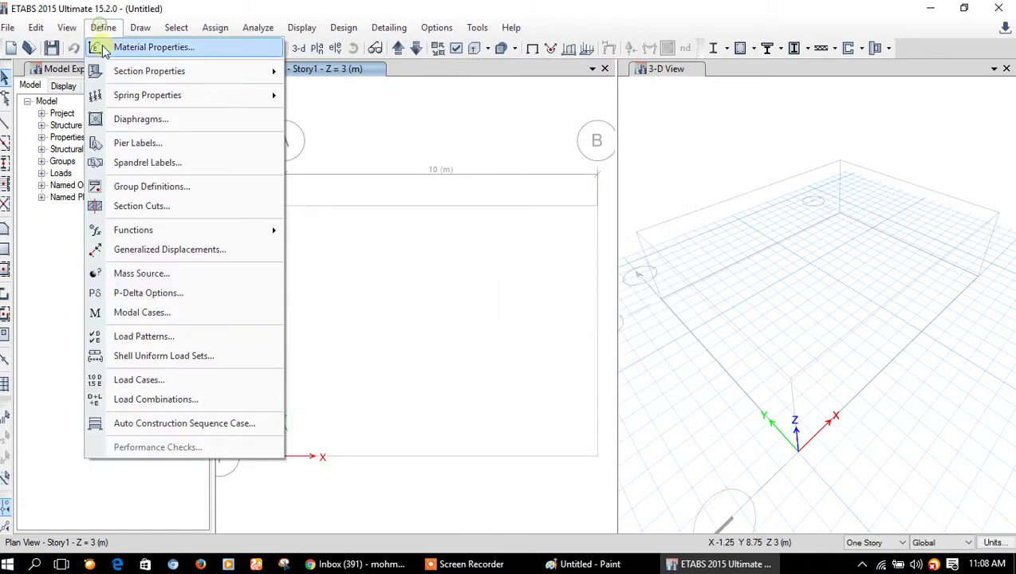
click(333, 72)
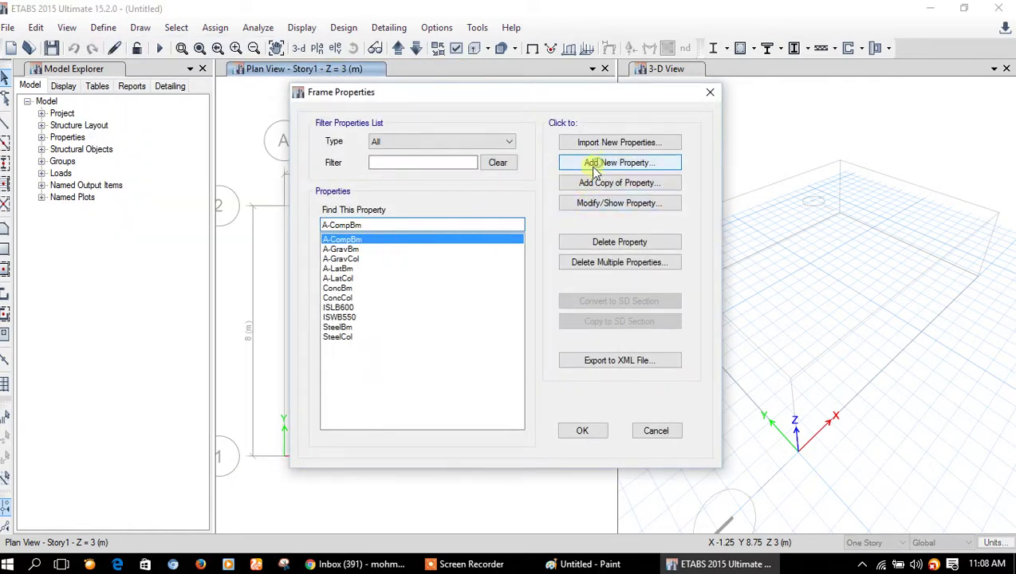
click(594, 164)
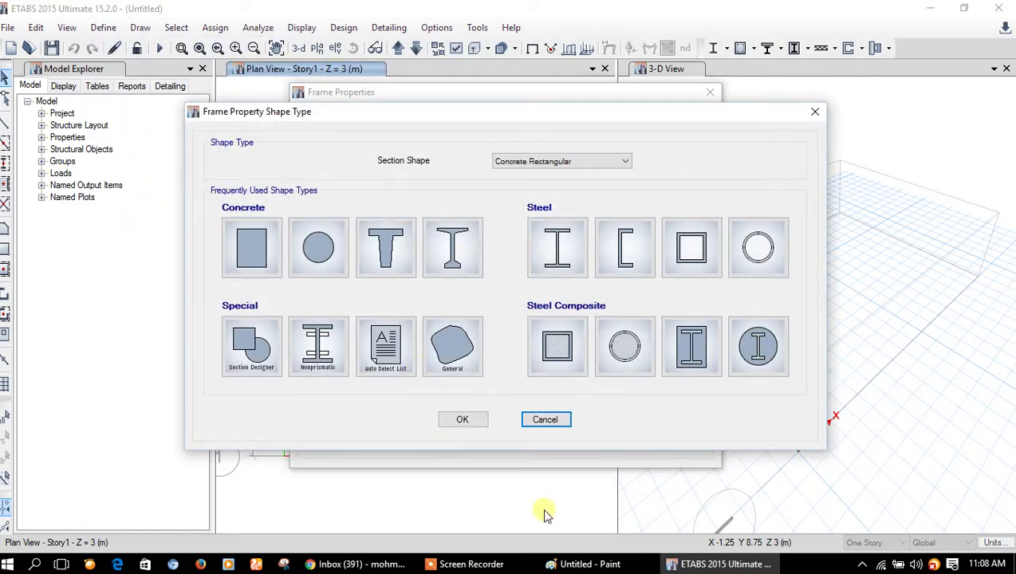
click(586, 564)
drag(64, 247, 100, 233)
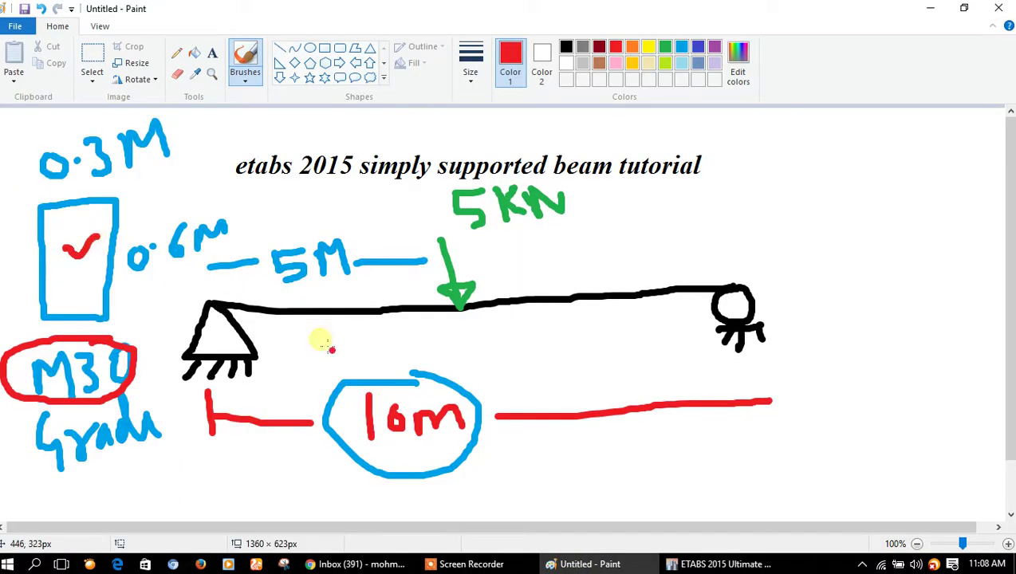
click(771, 564)
Define the concrete rectangular section 'beam' in M30, 600 mm deep and 300 mm wide.
click(252, 243)
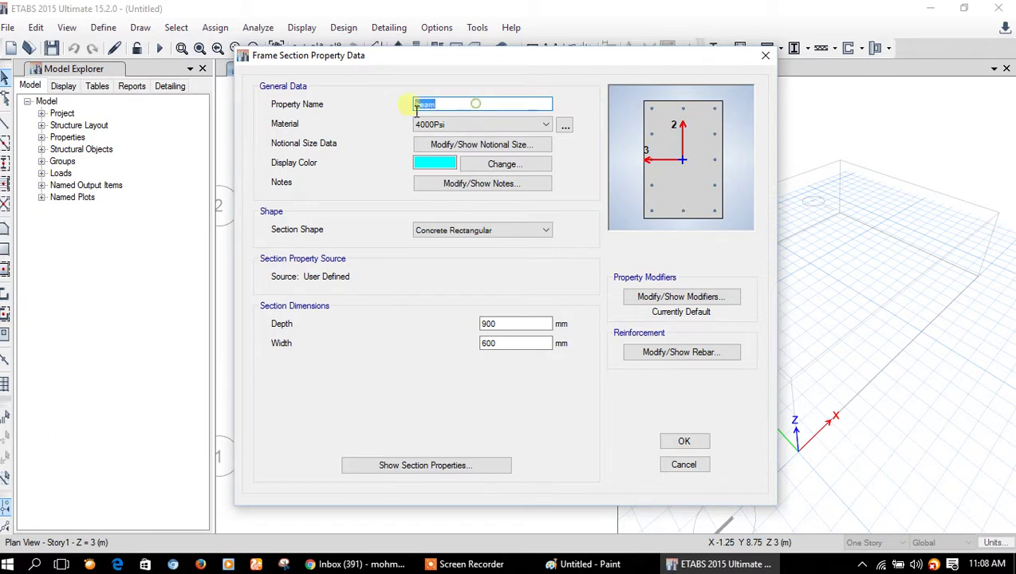
click(443, 125)
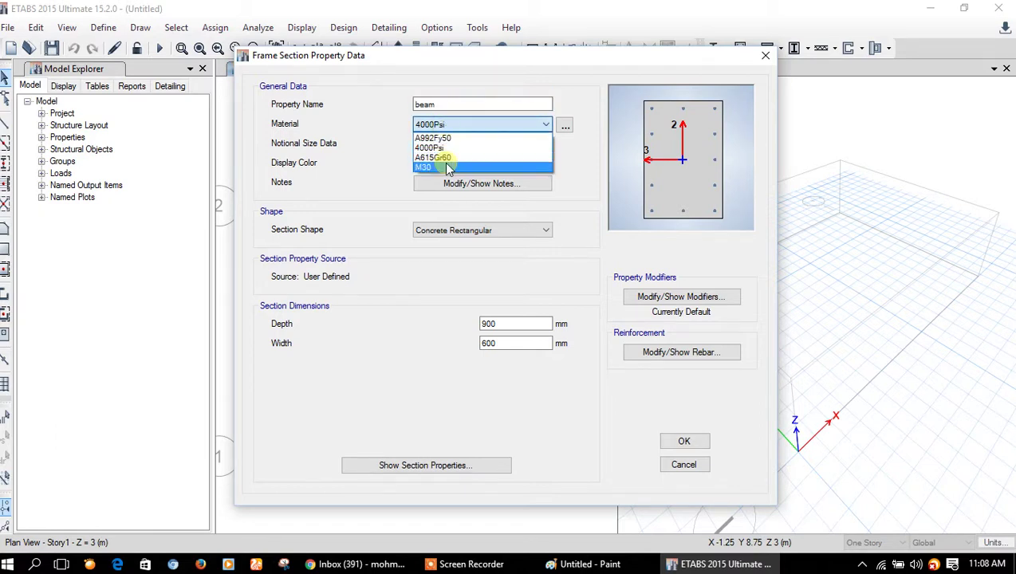
click(451, 169)
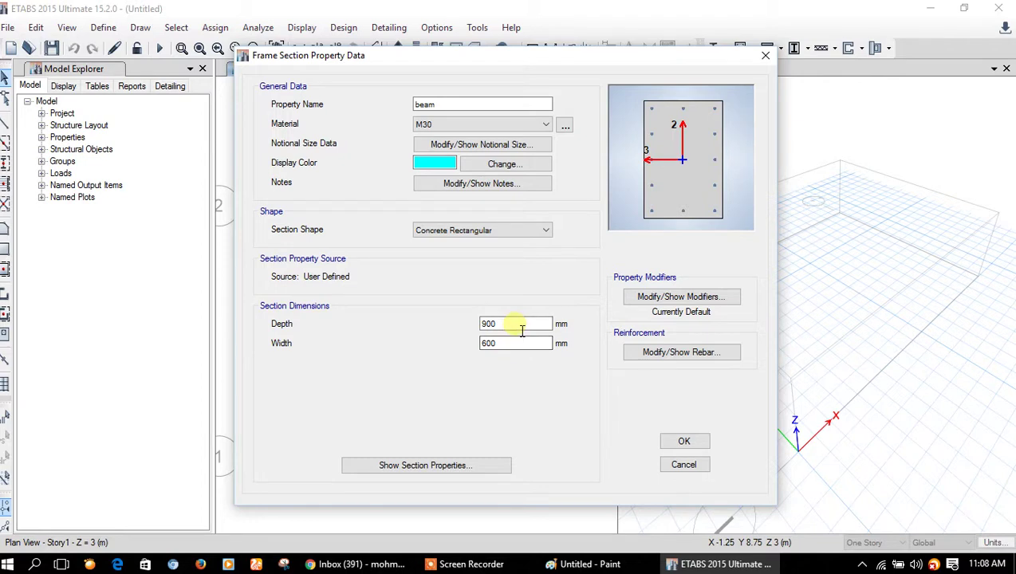
click(576, 564)
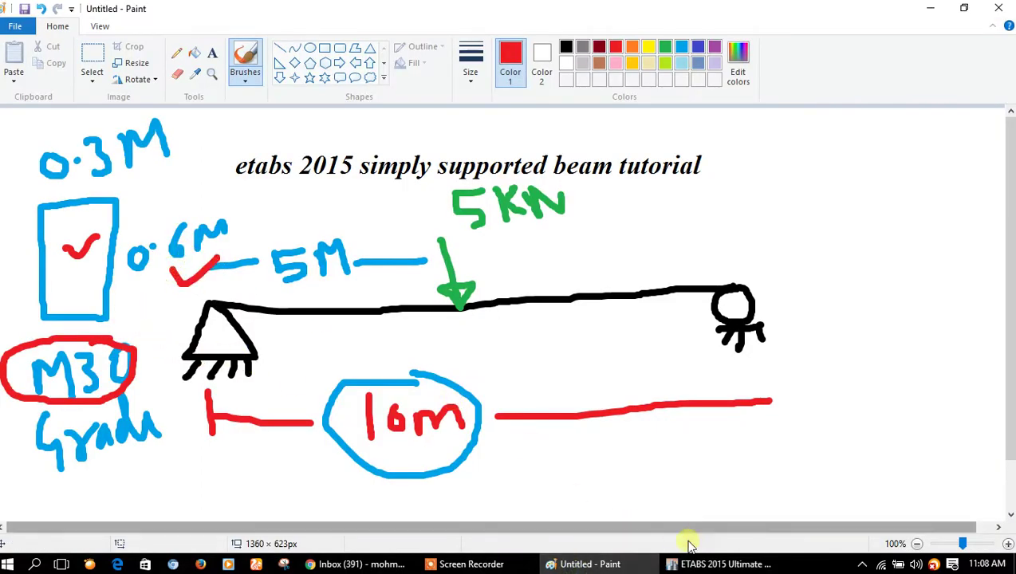
click(702, 564)
text(600)
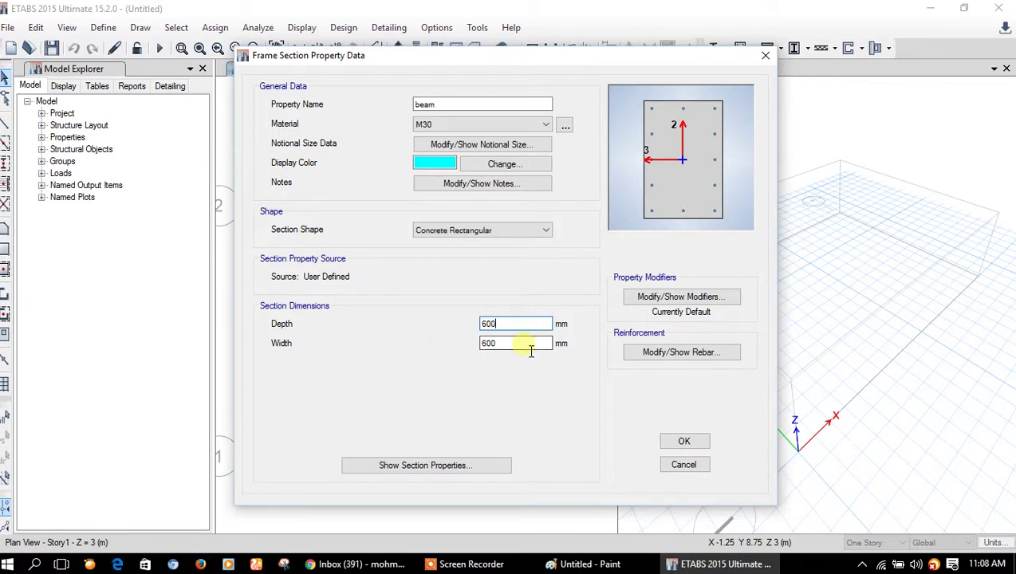
double_click(523, 344)
text(300)
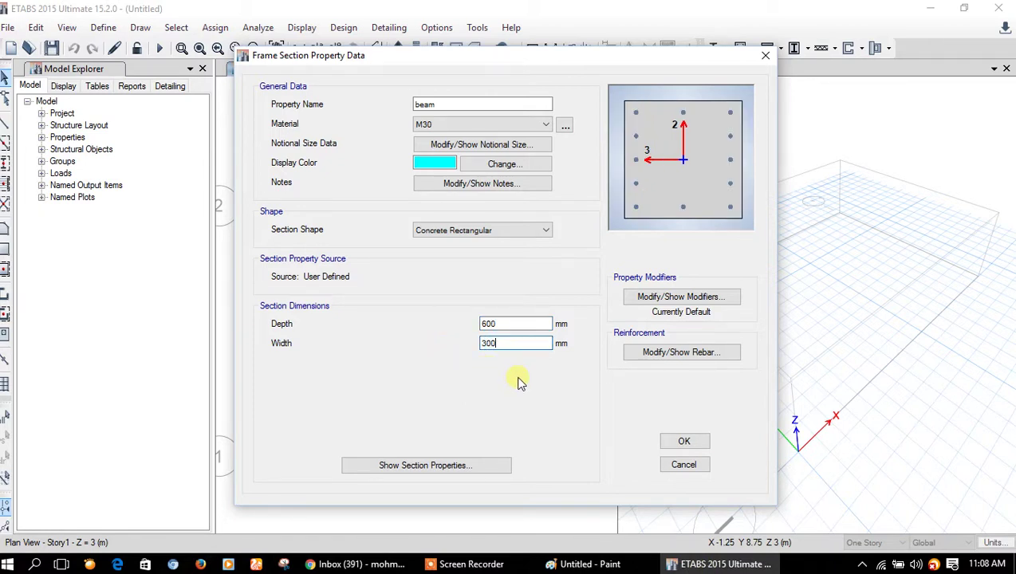
click(684, 441)
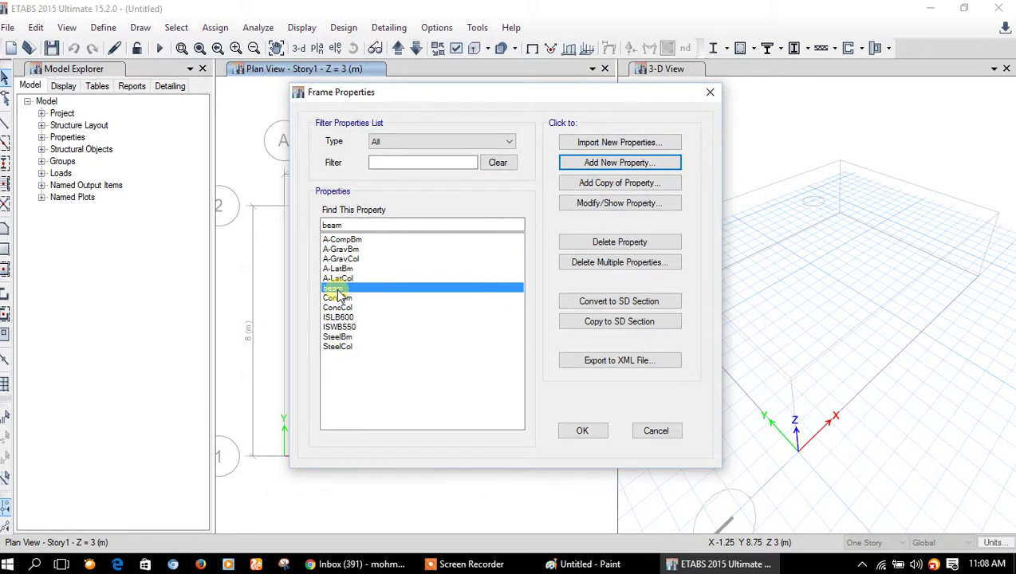
Draw a 10 m member with the 'beam' section from grid point A2 to B2.
click(595, 436)
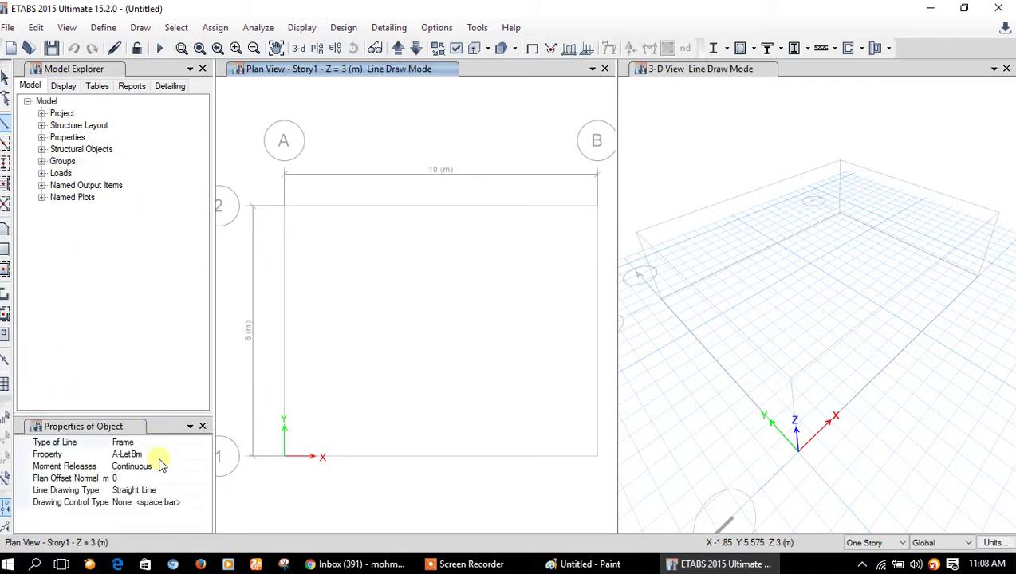
click(194, 454)
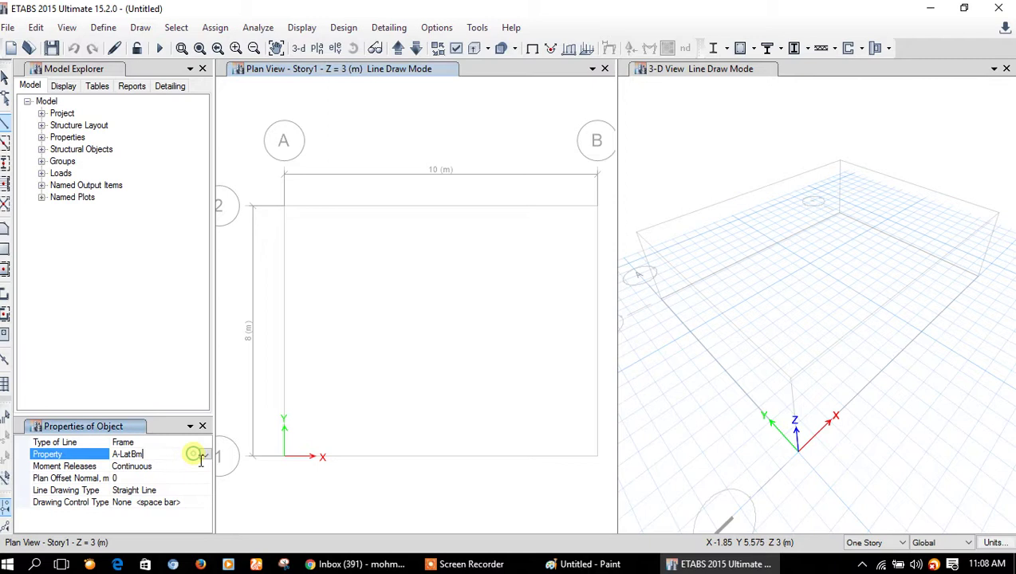
click(203, 455)
click(136, 528)
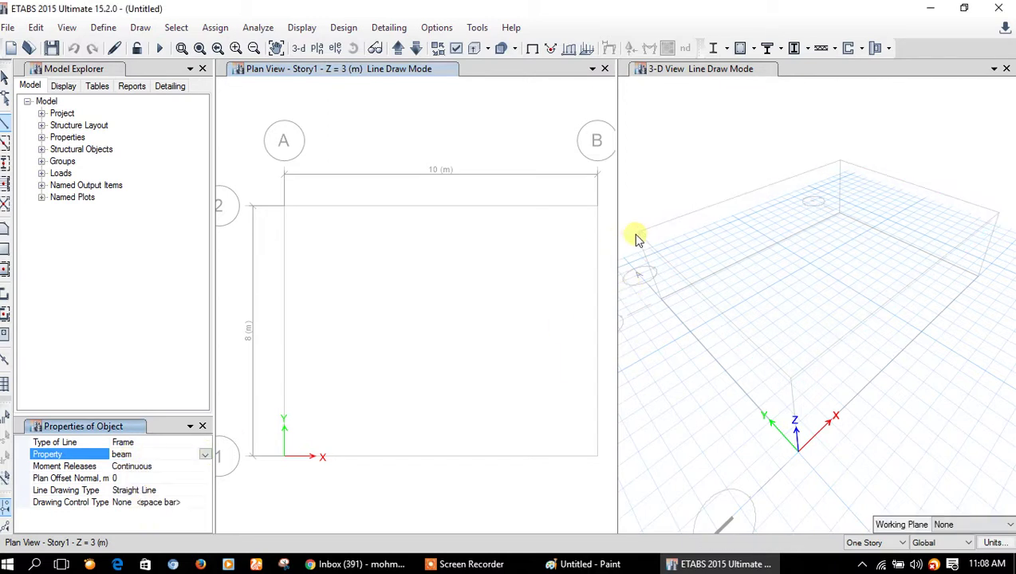
click(285, 207)
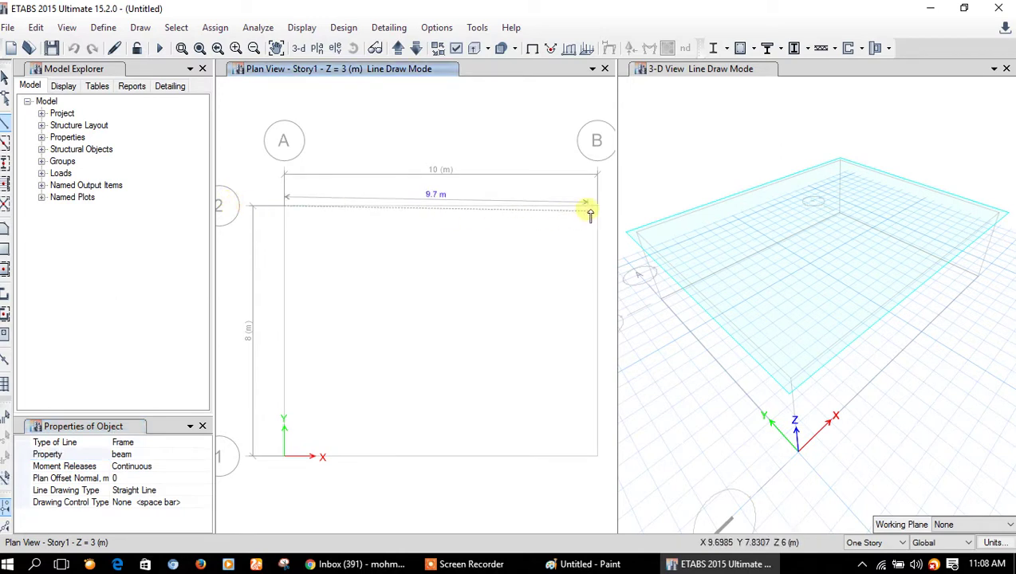
click(556, 227)
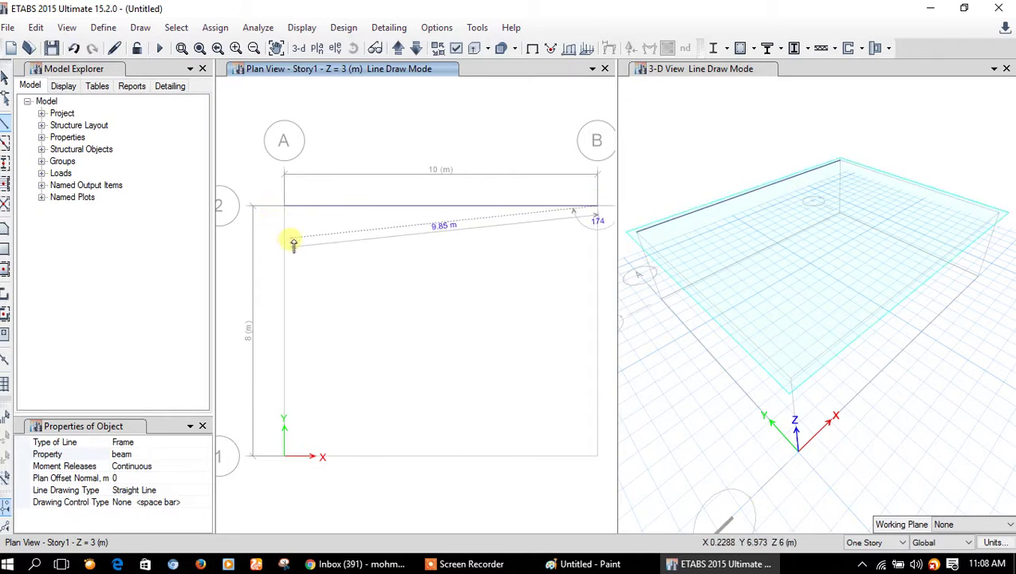
click(6, 79)
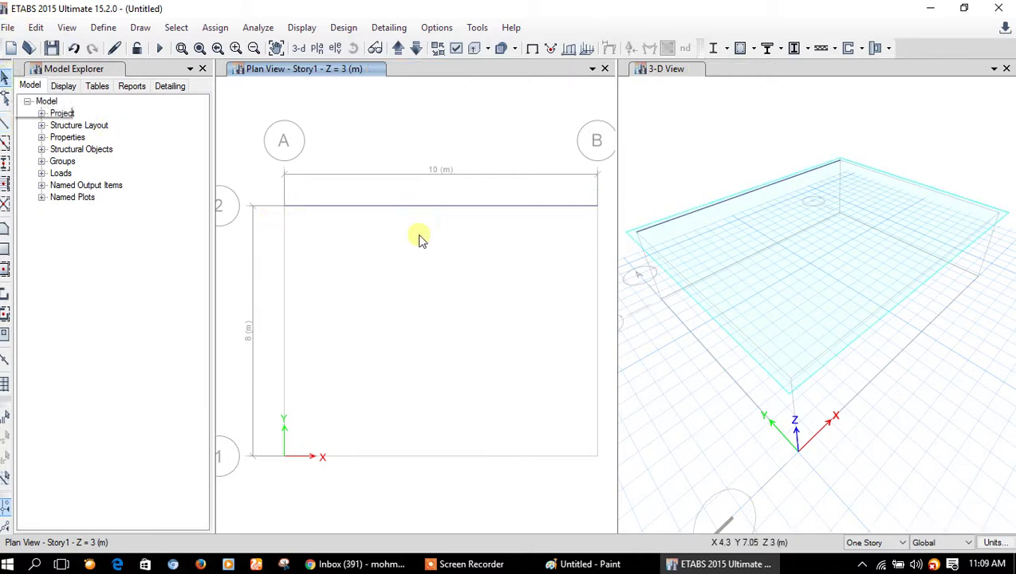
Mark the left and right supports in red on the Paint sketch and write 'Roller' beside the right one.
click(570, 564)
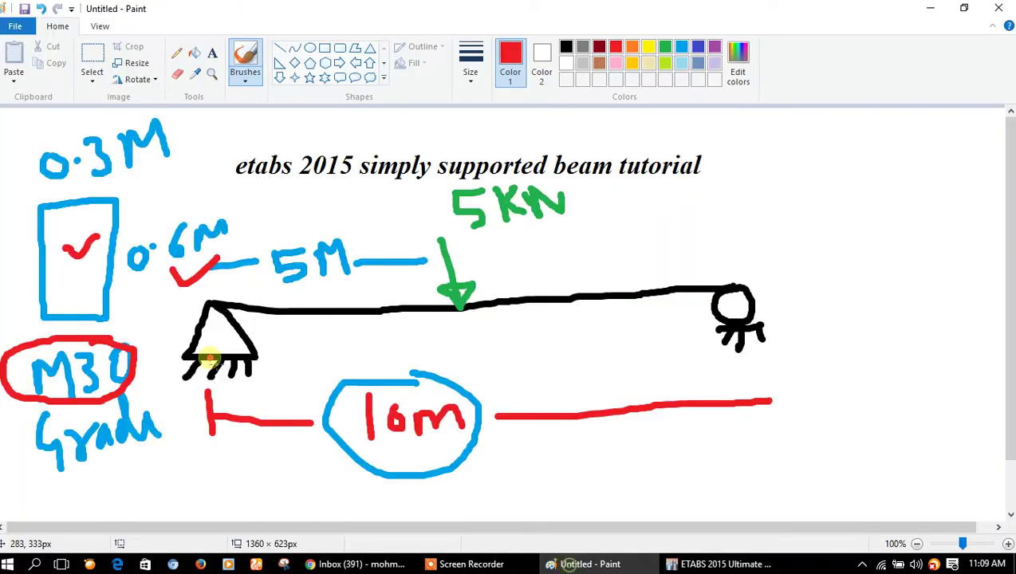
drag(232, 388, 279, 367)
drag(721, 363, 761, 353)
mouse_move(776, 278)
mouse_down()
mouse_move(783, 319)
mouse_move(795, 298)
mouse_move(822, 288)
mouse_up()
drag(839, 243, 857, 329)
mouse_move(858, 230)
mouse_down()
mouse_move(869, 306)
mouse_move(917, 273)
mouse_move(967, 276)
mouse_up()
mouse_move(192, 363)
mouse_down()
mouse_move(191, 494)
mouse_move(256, 493)
mouse_move(307, 475)
mouse_up()
click(720, 564)
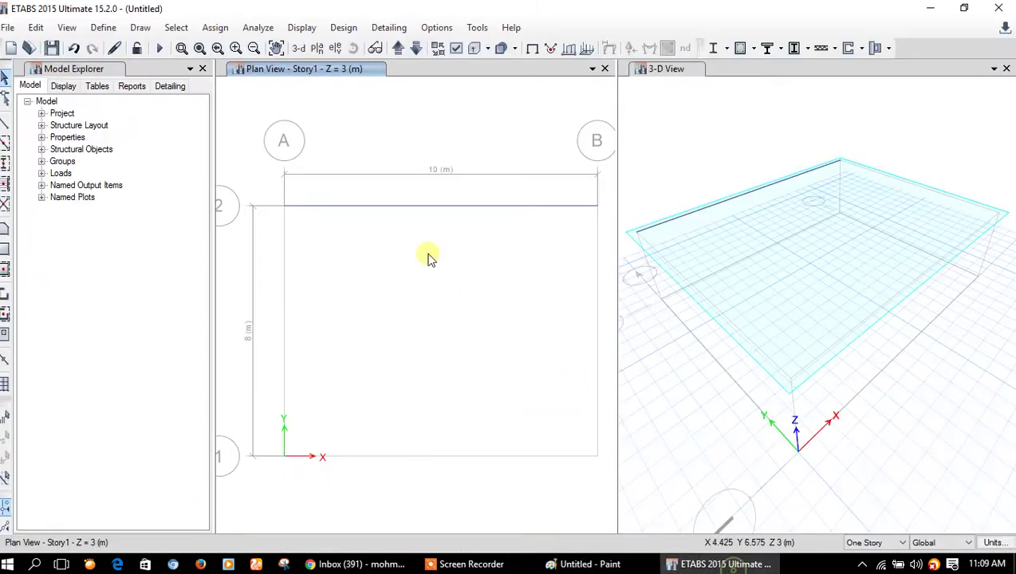
Assign a pinned restraint to the beam's left end joint at A2.
click(285, 206)
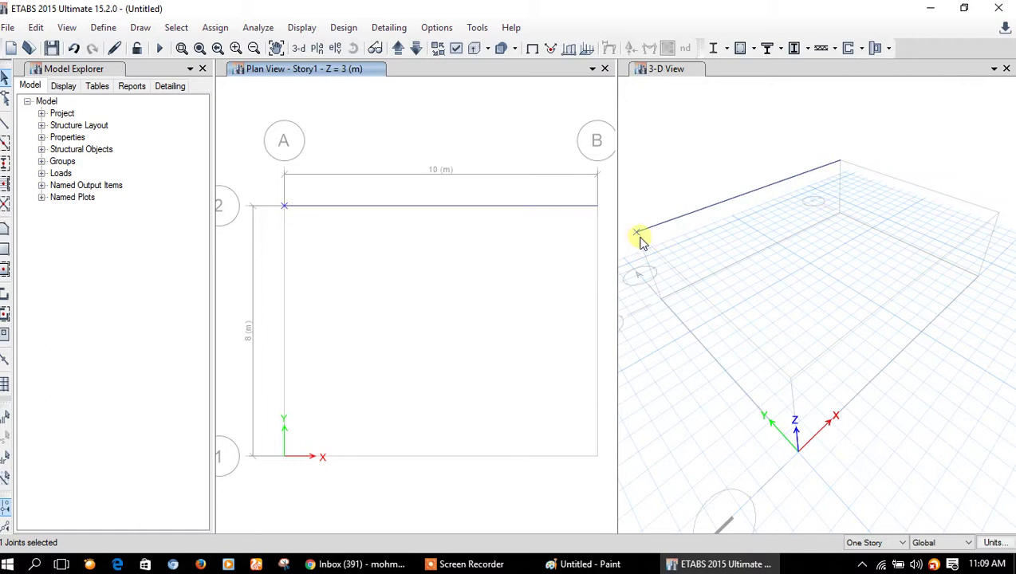
click(215, 28)
mouse_move(234, 47)
click(408, 49)
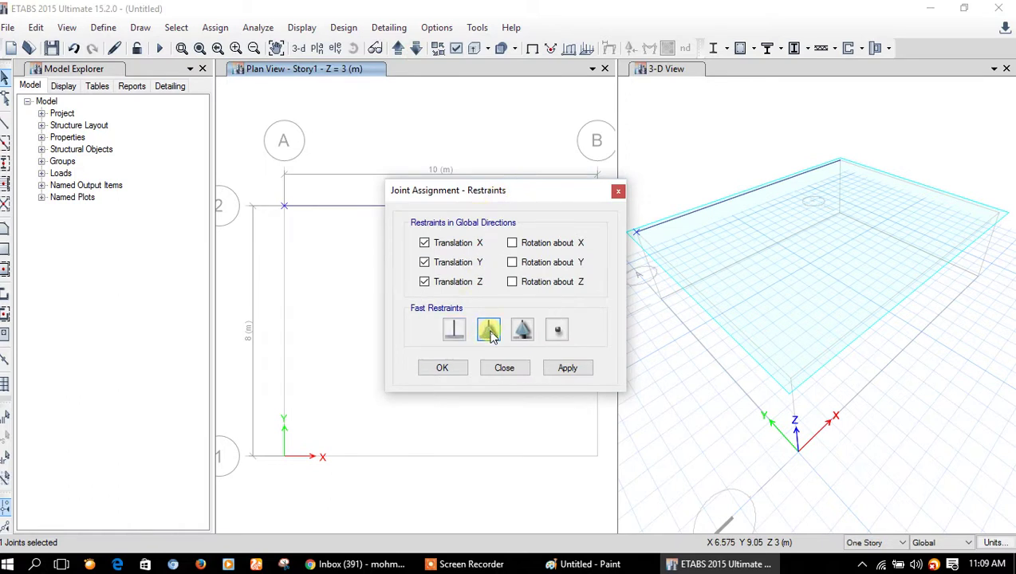
click(443, 367)
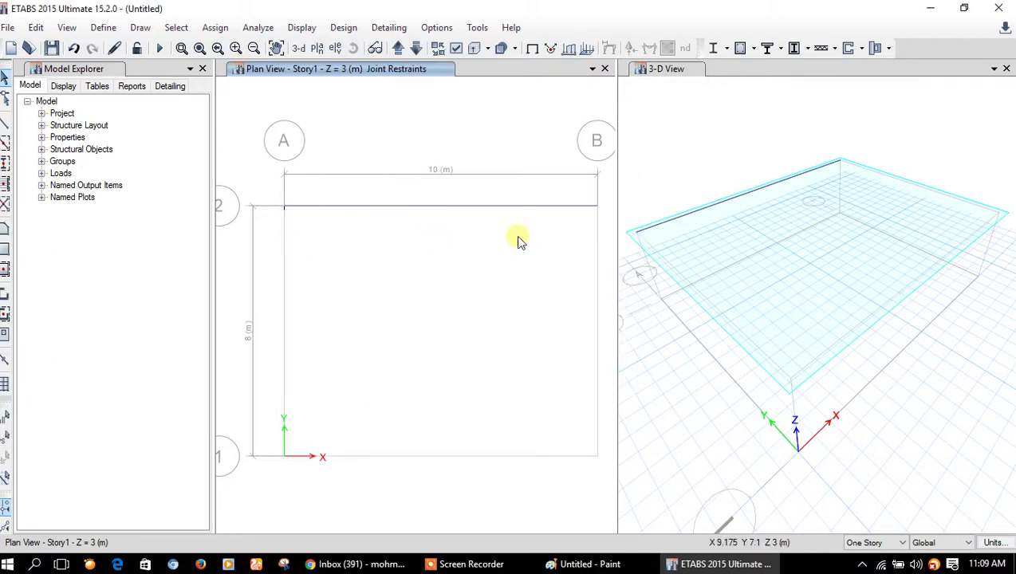
scroll(659, 235, up, 3)
scroll(656, 237, down, 2)
scroll(636, 247, down, 2)
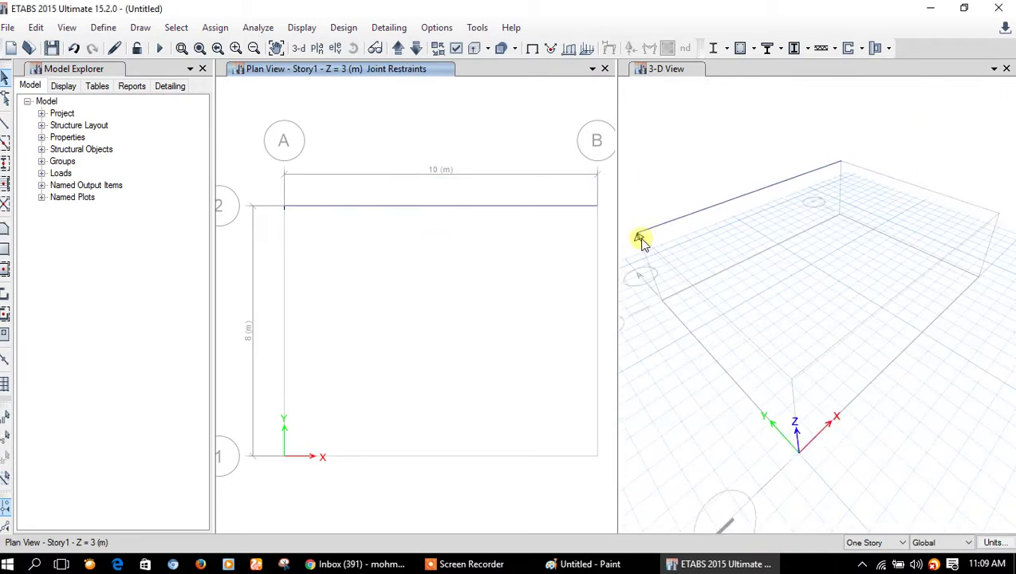
Assign a roller restraint to the beam's right end joint at B2.
click(823, 170)
click(841, 164)
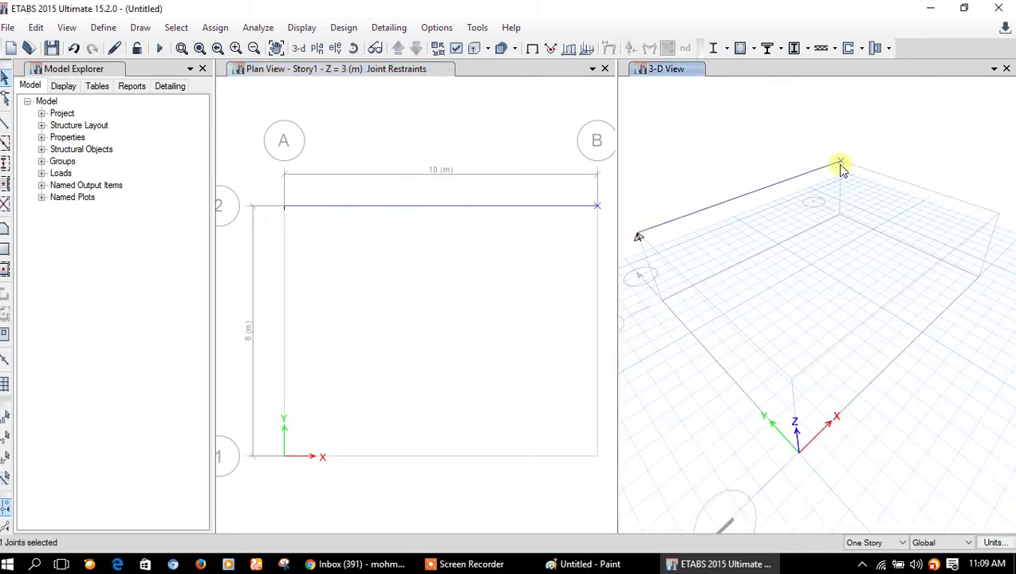
click(215, 27)
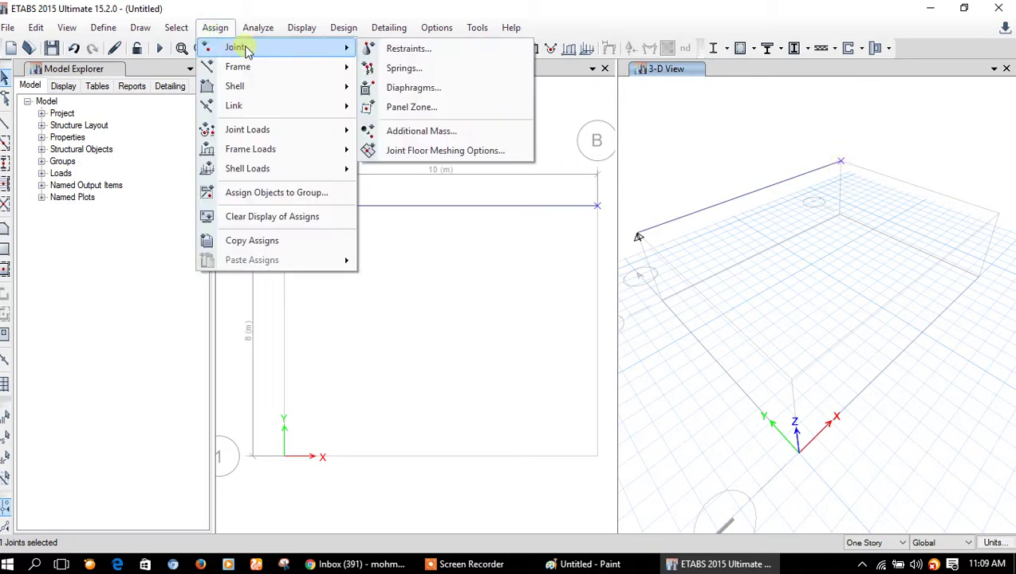
click(412, 46)
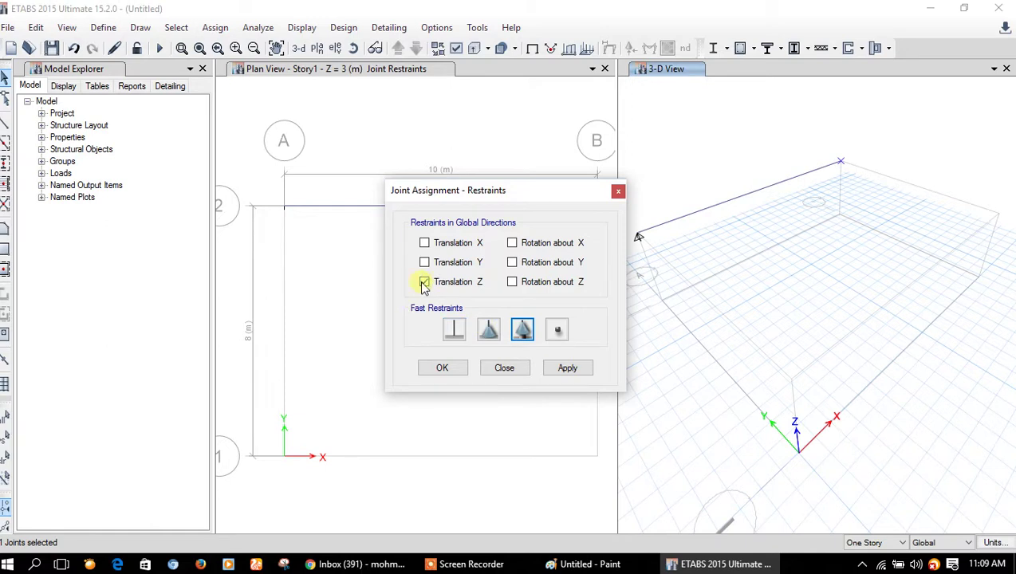
click(449, 368)
scroll(823, 191, up, 2)
scroll(823, 192, down, 3)
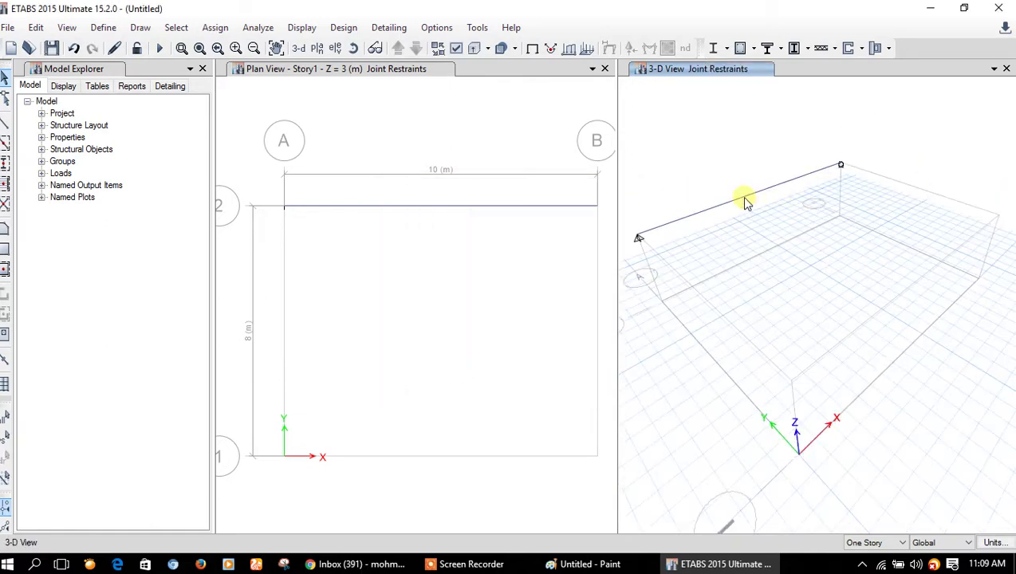
click(586, 564)
Circle the 5 kN load in red on the sketch and label it Gravity.
mouse_move(478, 273)
mouse_down()
mouse_move(682, 196)
mouse_move(718, 232)
mouse_move(750, 227)
mouse_up()
mouse_move(766, 120)
mouse_down()
mouse_move(778, 160)
mouse_move(772, 200)
mouse_move(796, 155)
mouse_move(846, 159)
mouse_up()
mouse_move(852, 120)
mouse_down()
mouse_move(833, 177)
mouse_move(885, 164)
mouse_move(923, 209)
mouse_up()
click(692, 564)
Set up a point load on the beam by absolute distance, circling the 5 m position on the sketch.
click(672, 225)
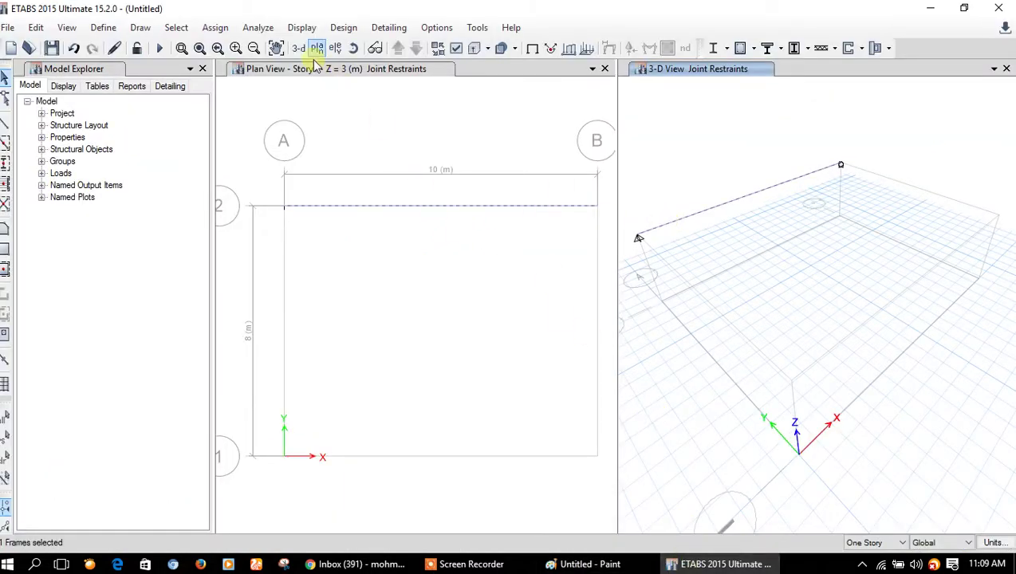
click(213, 29)
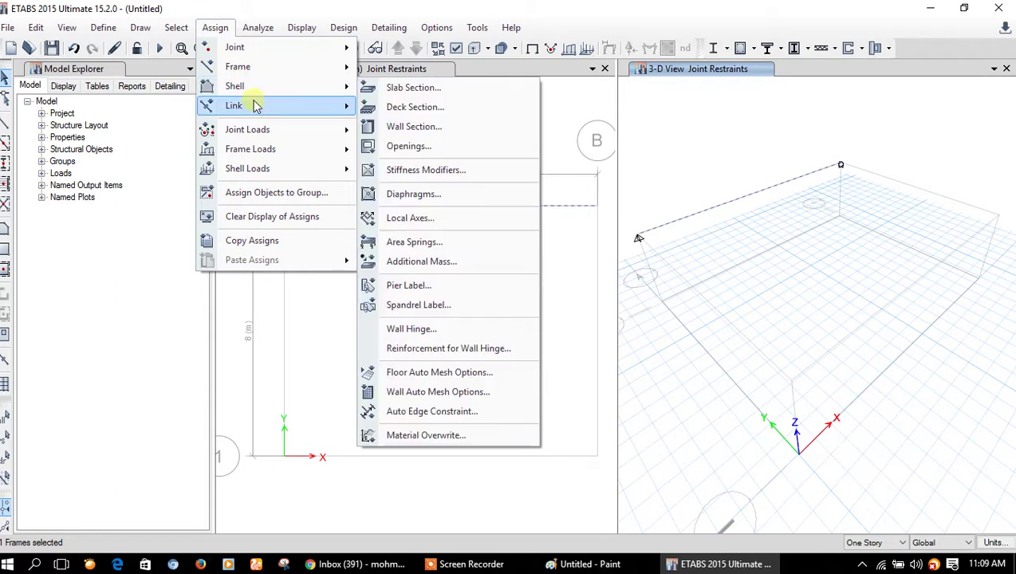
mouse_move(250, 150)
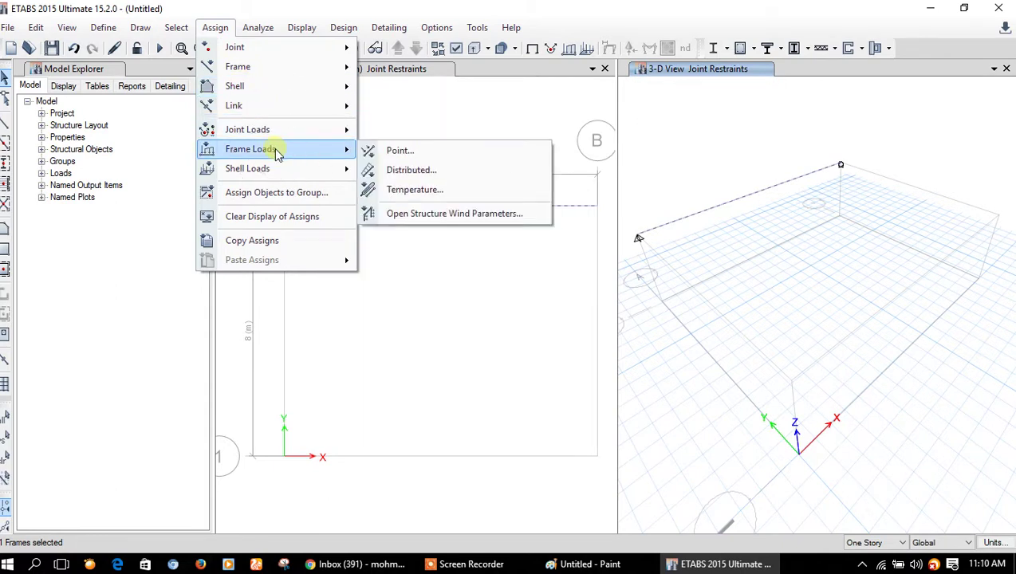
click(394, 152)
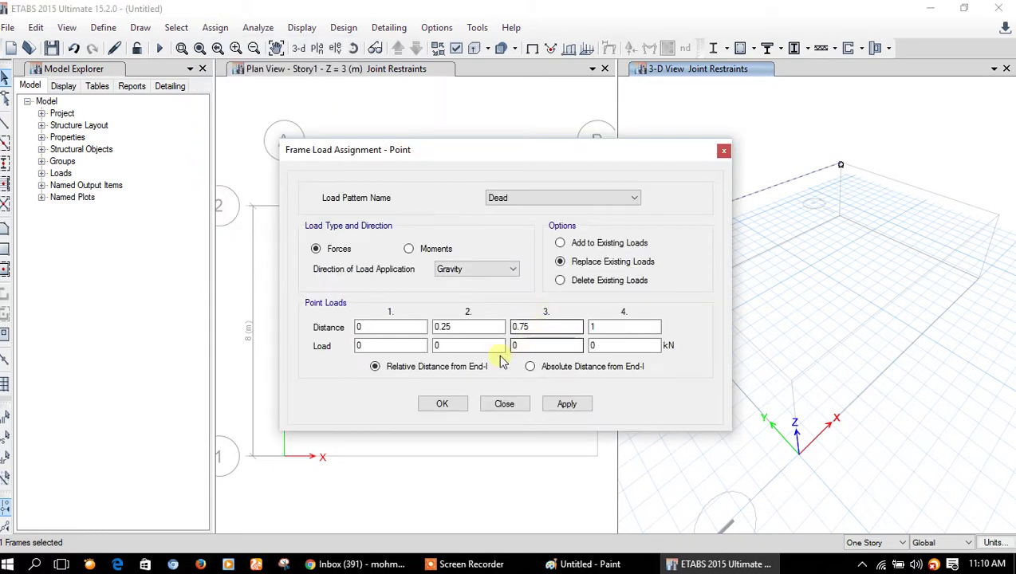
click(573, 368)
text(5)
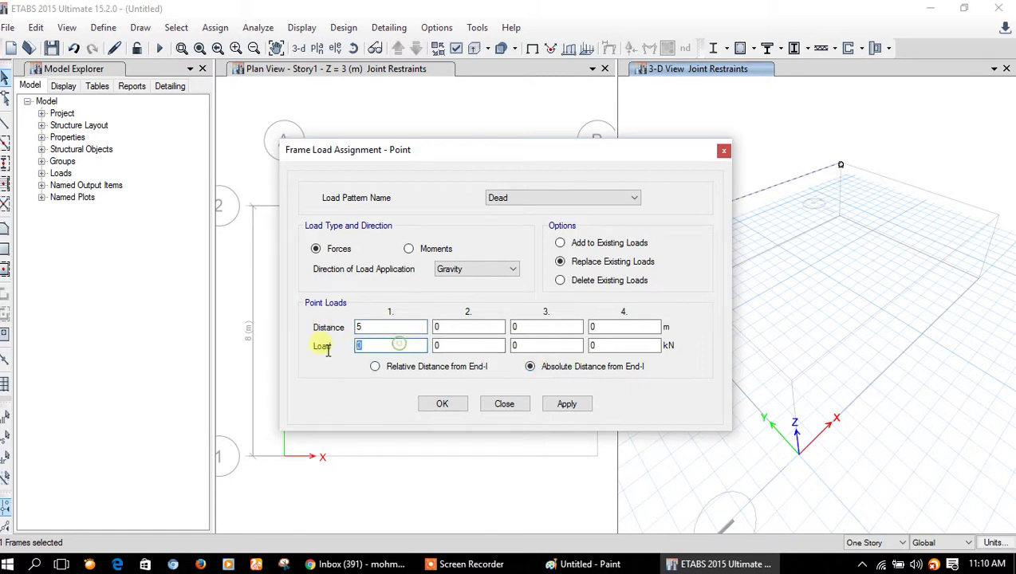
click(585, 563)
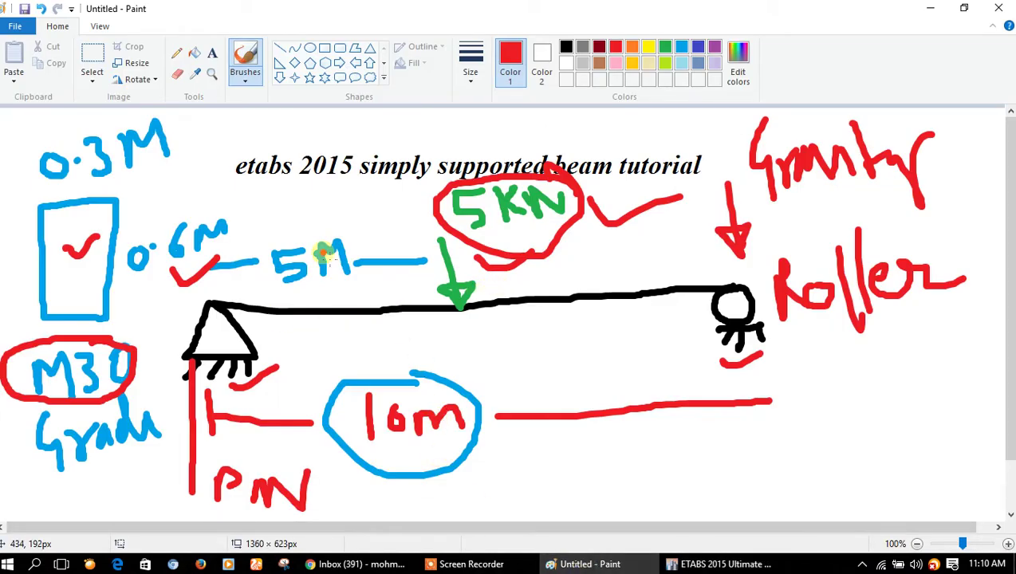
drag(351, 237, 409, 198)
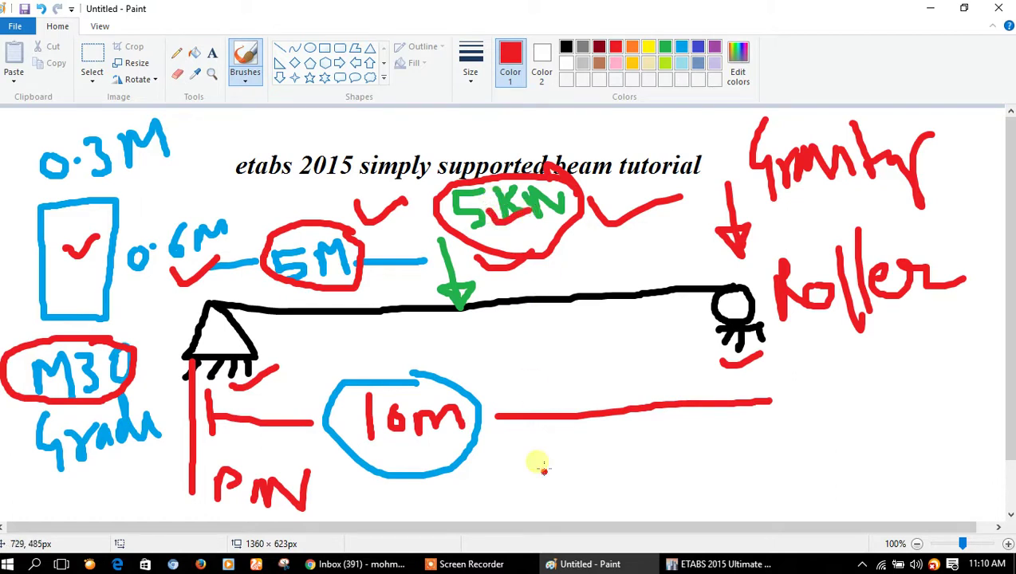
click(686, 564)
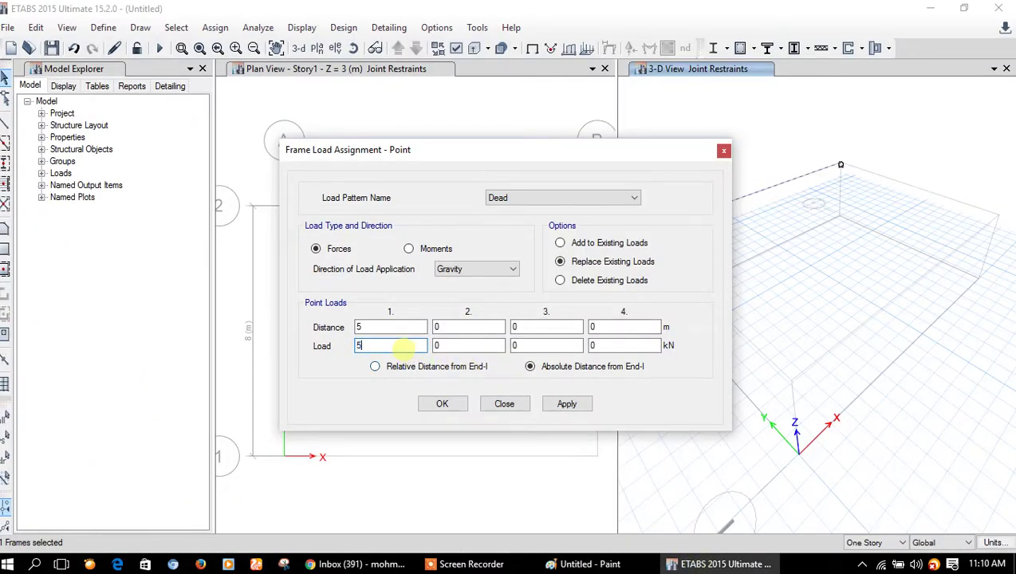
Assign the 5 kN point load to the beam and launch the analysis.
click(444, 404)
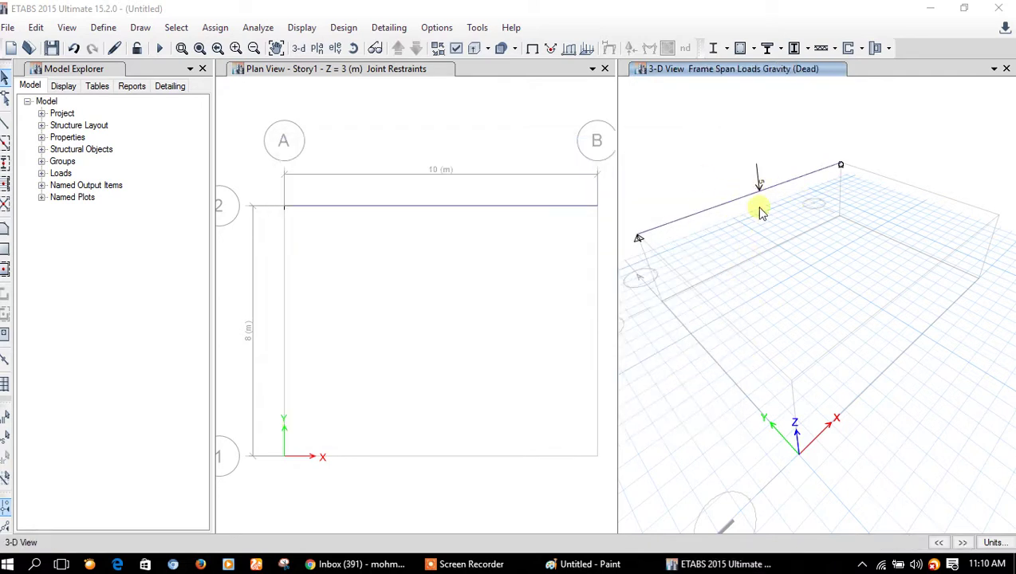
click(162, 53)
text(sss)
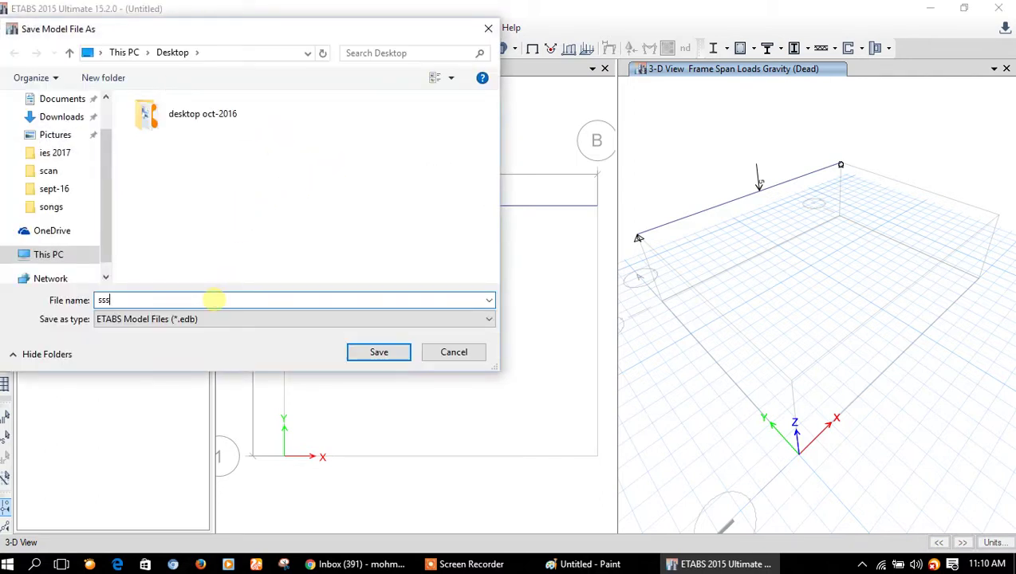
Save the model as sss so the analysis completes, then return to the Paint sketch.
click(391, 350)
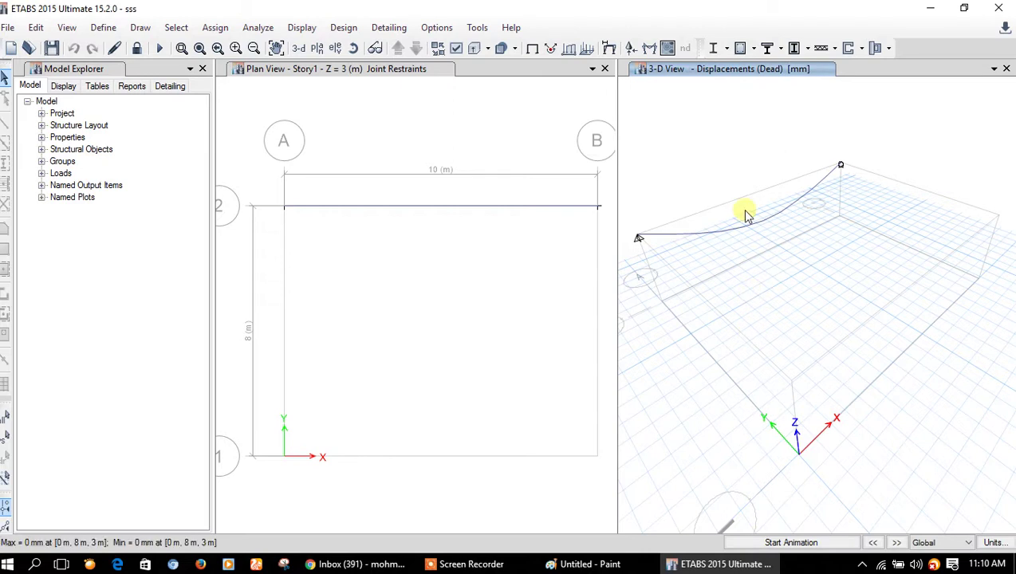
click(594, 564)
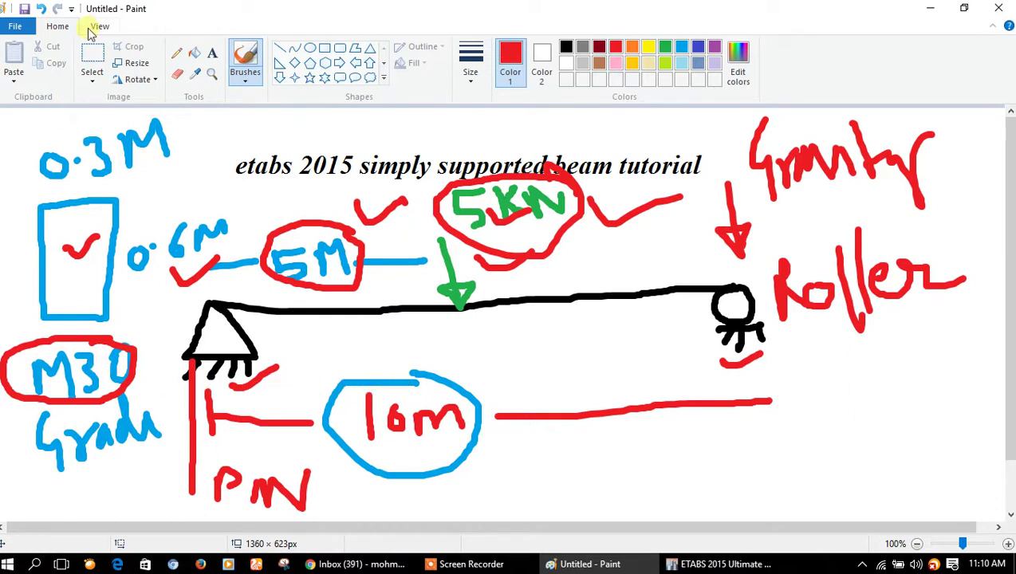
Erase the lower dimension marks from the sketch and switch the colour to yellow.
click(92, 54)
mouse_move(158, 390)
mouse_down()
mouse_move(317, 455)
mouse_move(905, 521)
mouse_up()
key(Delete)
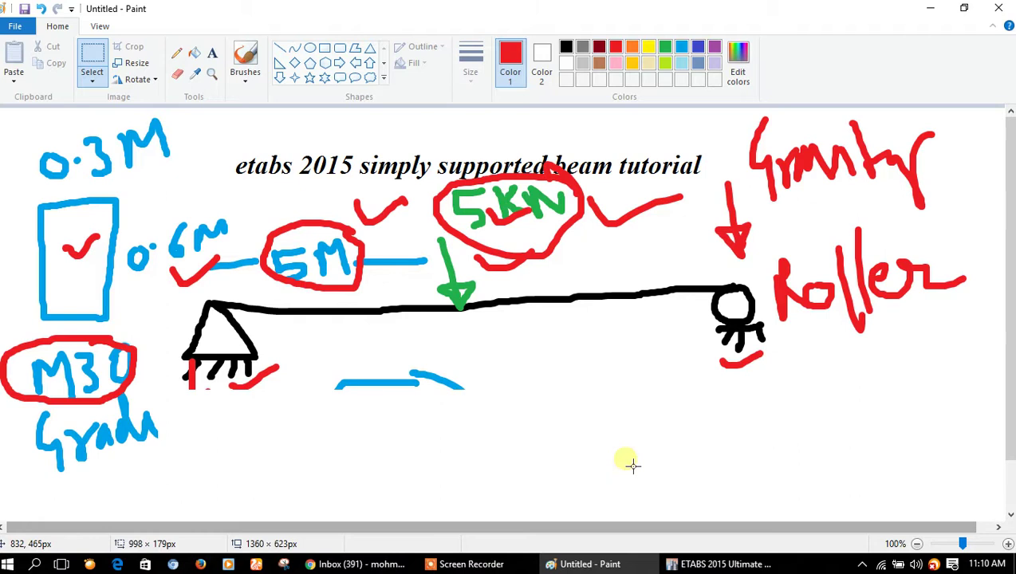
click(648, 48)
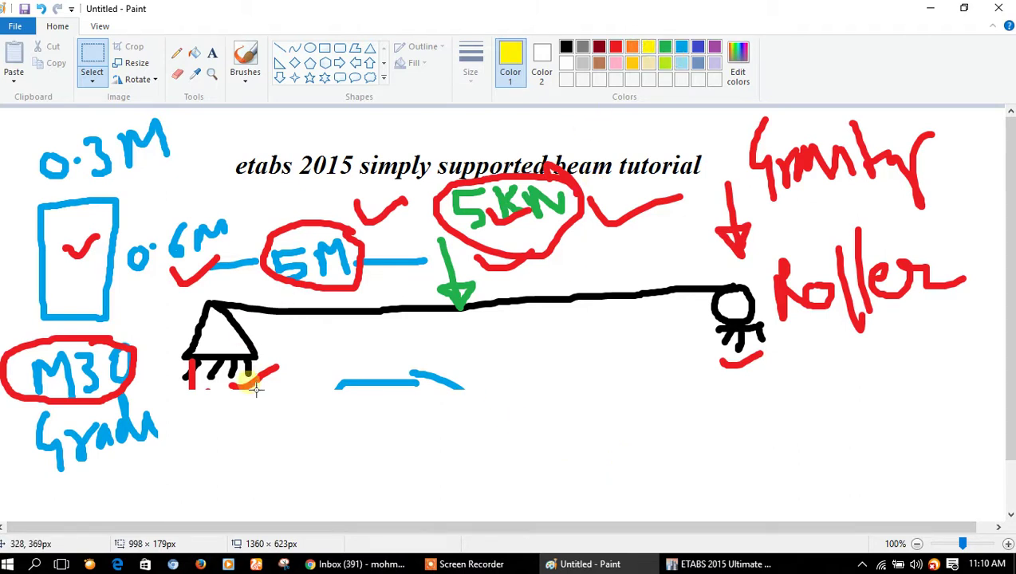
drag(204, 408, 627, 434)
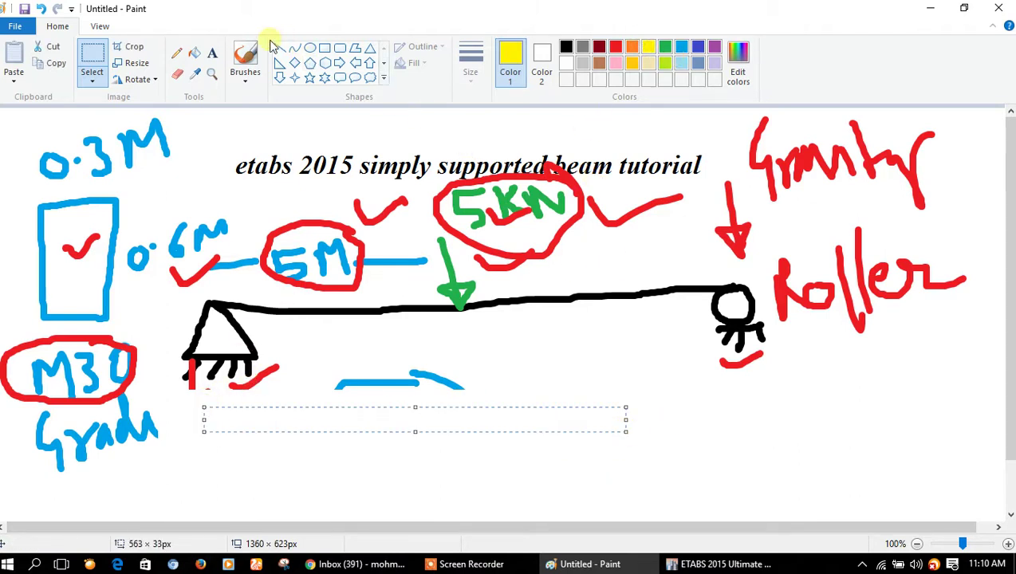
Draw a yellow sagging deflection curve below the beam and label it 'deformation'.
click(245, 62)
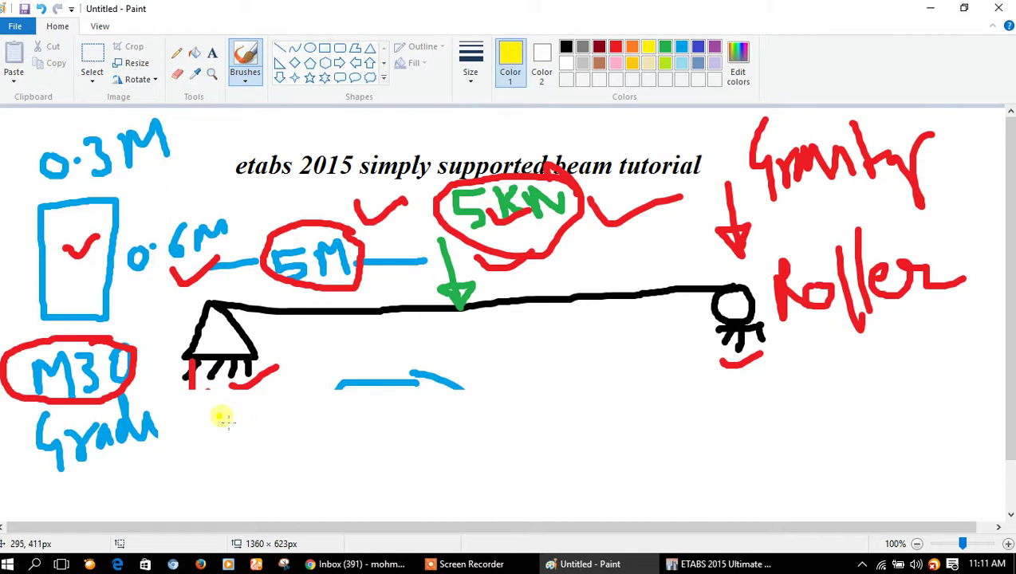
drag(199, 416, 775, 409)
drag(201, 417, 767, 405)
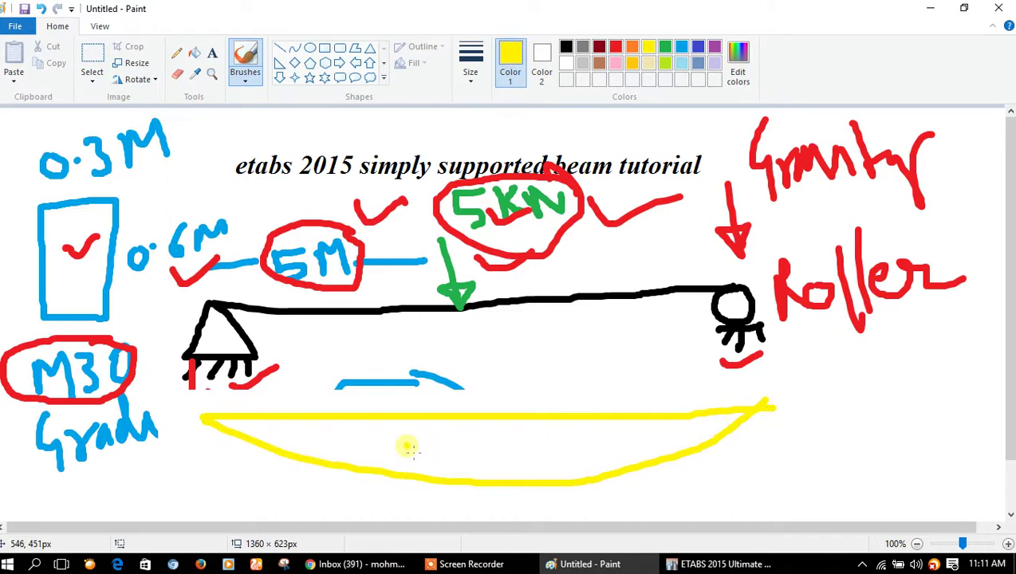
drag(380, 457, 435, 400)
mouse_move(488, 381)
mouse_down()
mouse_move(518, 381)
mouse_move(554, 435)
mouse_up()
mouse_move(543, 391)
mouse_down()
mouse_move(589, 381)
mouse_move(694, 392)
mouse_move(789, 373)
mouse_move(916, 388)
mouse_up()
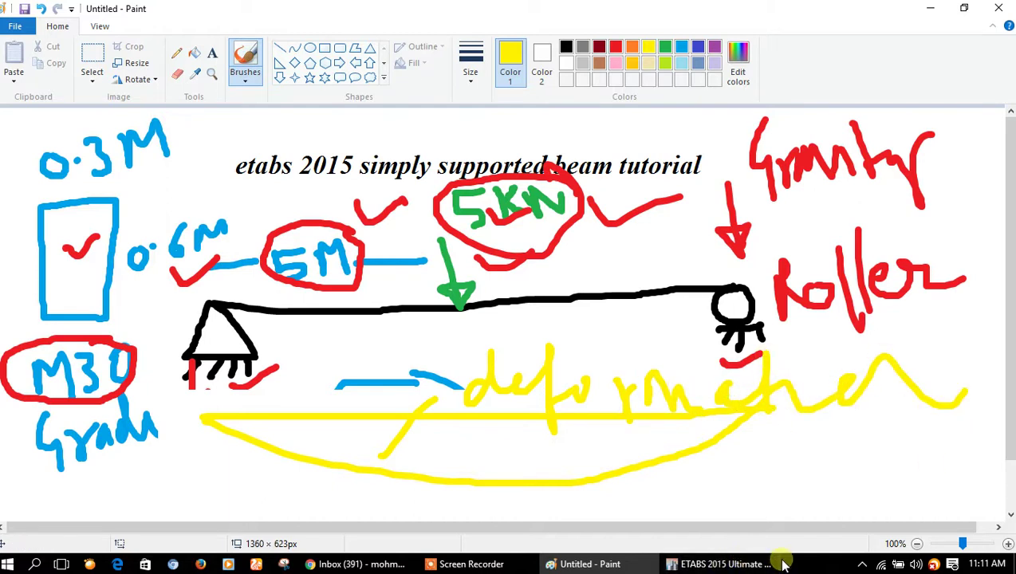
click(722, 564)
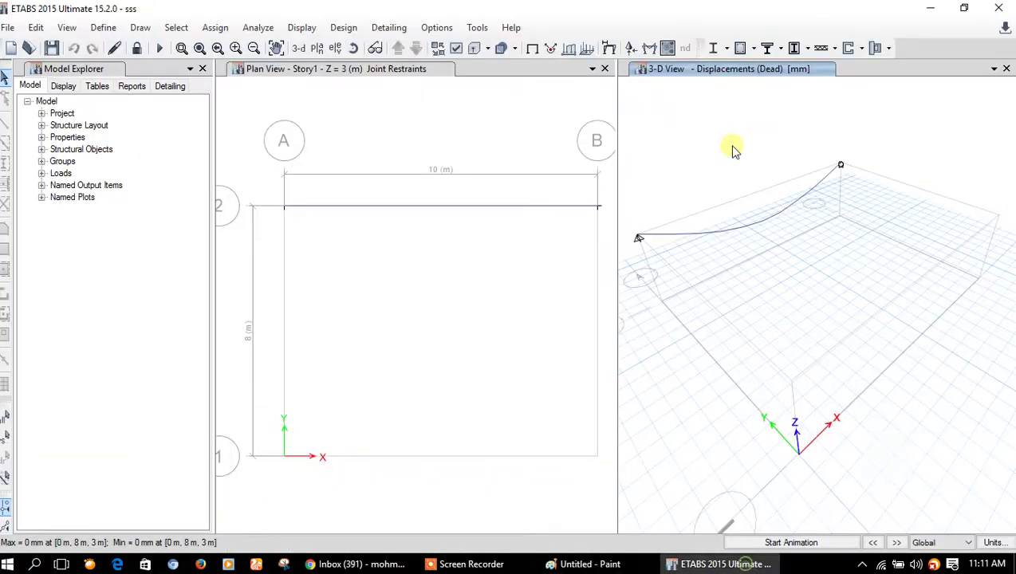
Display the beam's Moment 3-3 diagram (68.75 kN-m), then its Shear 2-2 diagram (±25 kN).
click(650, 48)
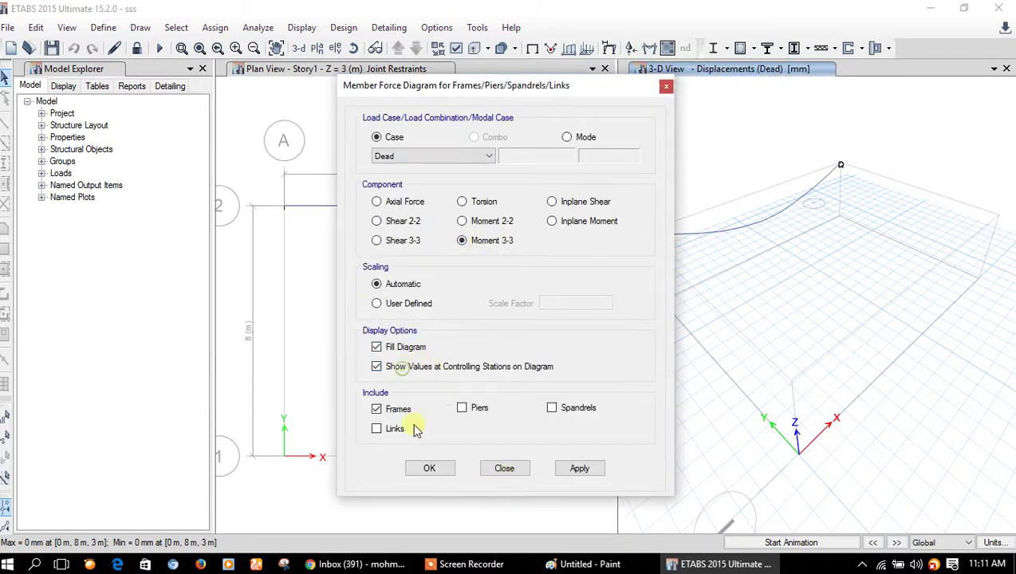
click(429, 468)
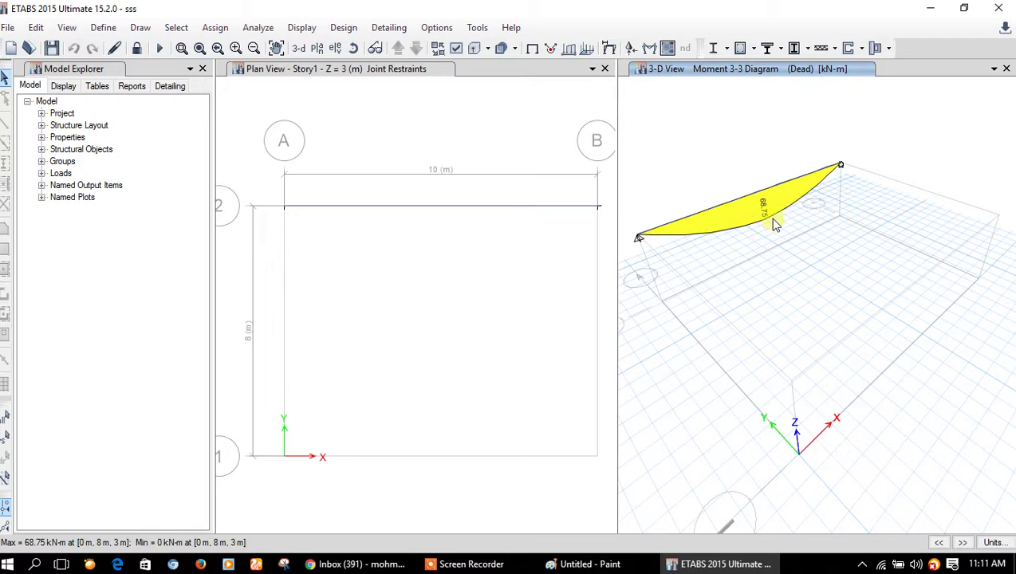
click(650, 48)
click(414, 226)
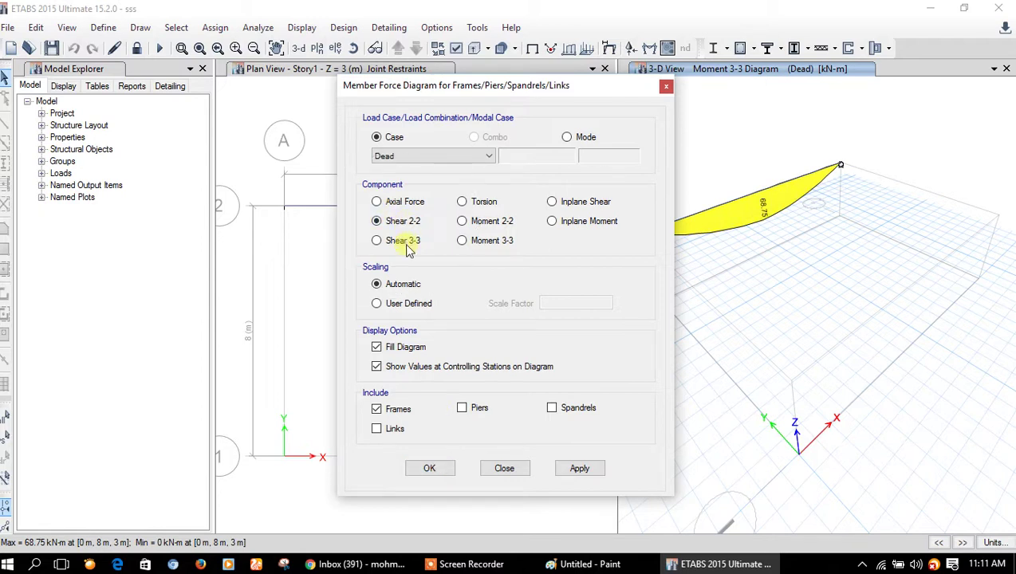
click(449, 466)
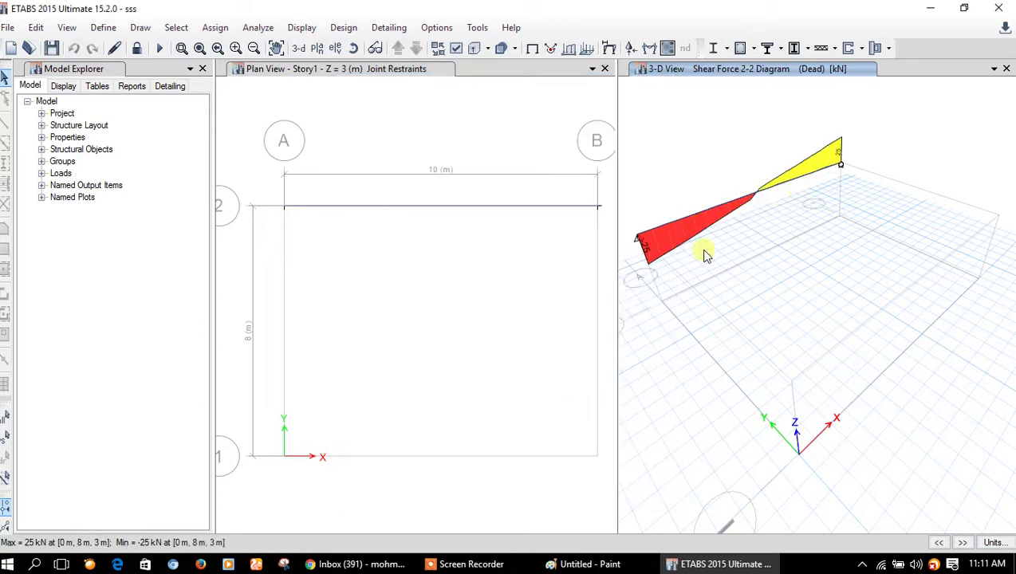
right_click(761, 195)
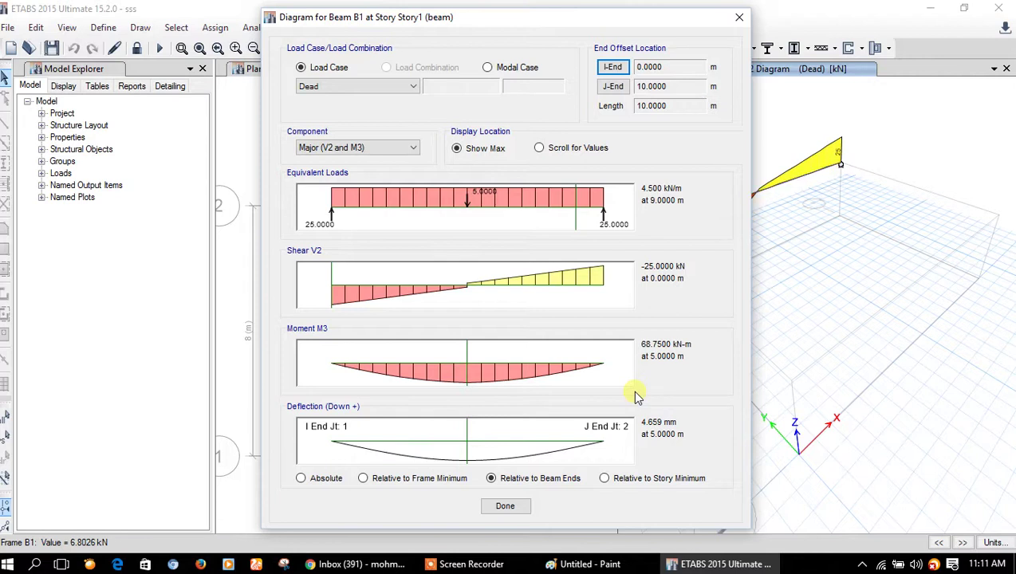
Annotate Beam B1's diagrams in red: load point, shear, BMD, and the 4.659 mm deflection.
key(F9)
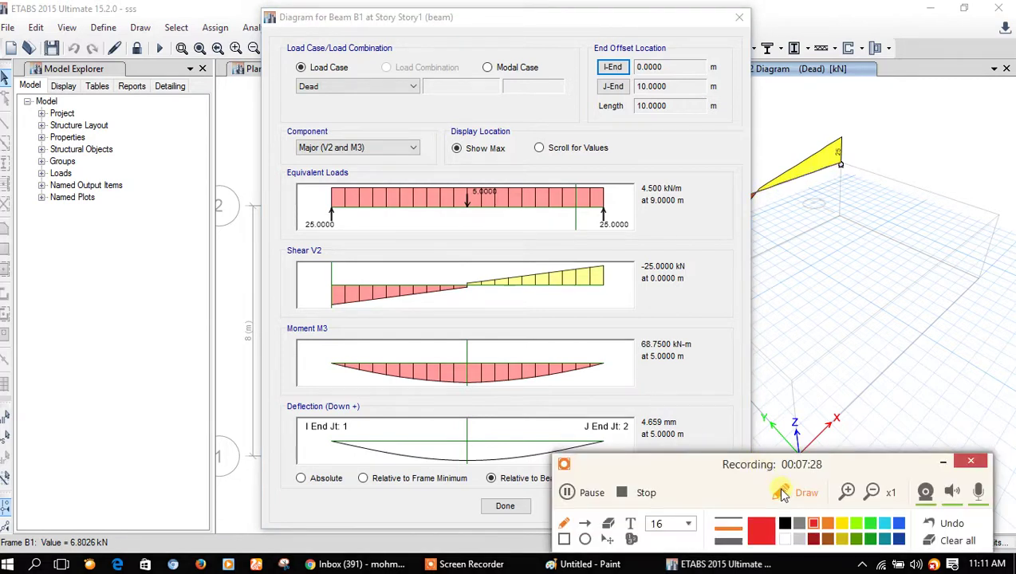
drag(429, 203, 436, 232)
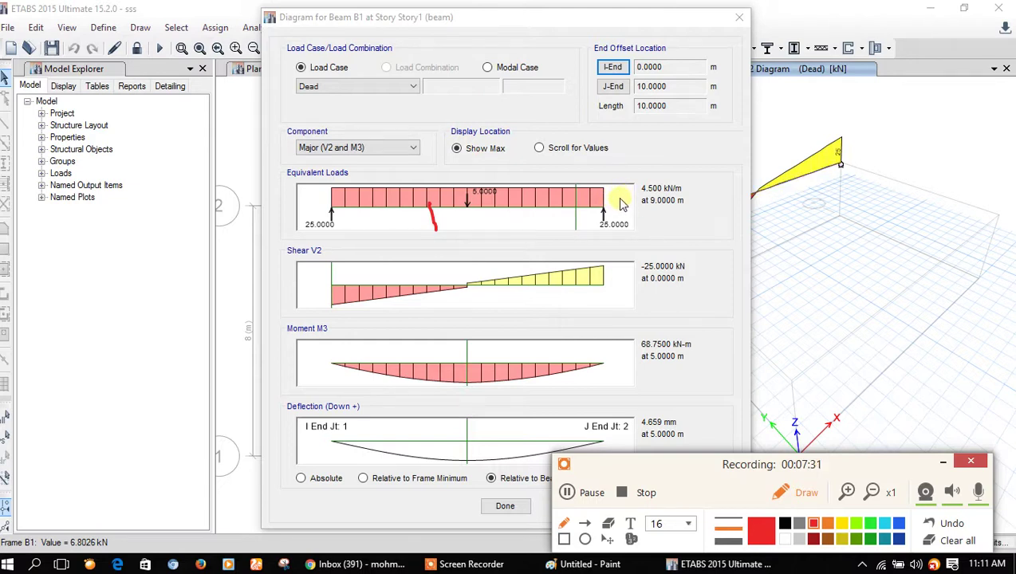
mouse_move(621, 274)
mouse_down()
mouse_move(664, 273)
mouse_move(692, 292)
mouse_move(778, 280)
mouse_up()
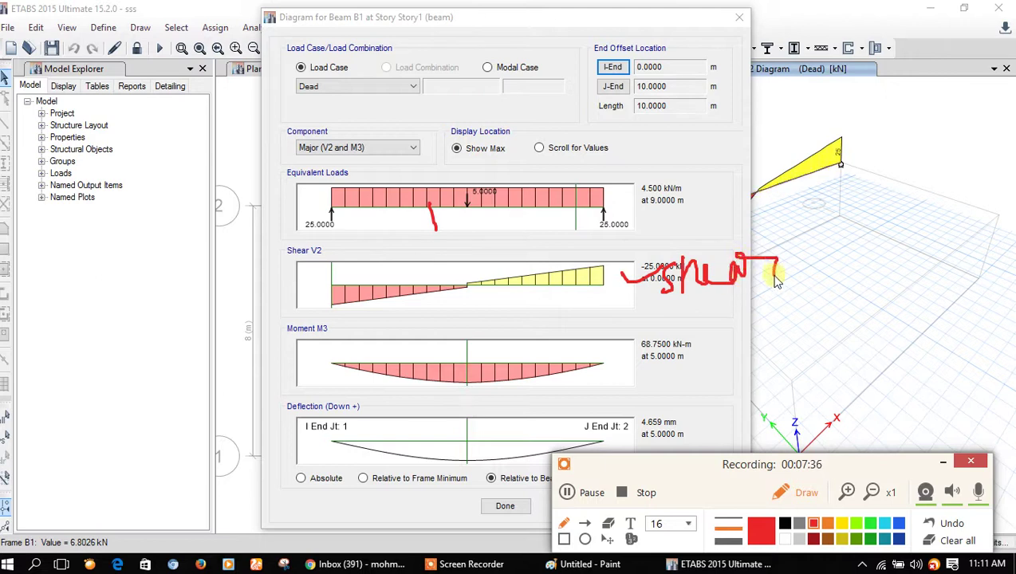
mouse_move(650, 343)
mouse_down()
mouse_move(654, 367)
mouse_move(674, 345)
mouse_move(725, 339)
mouse_up()
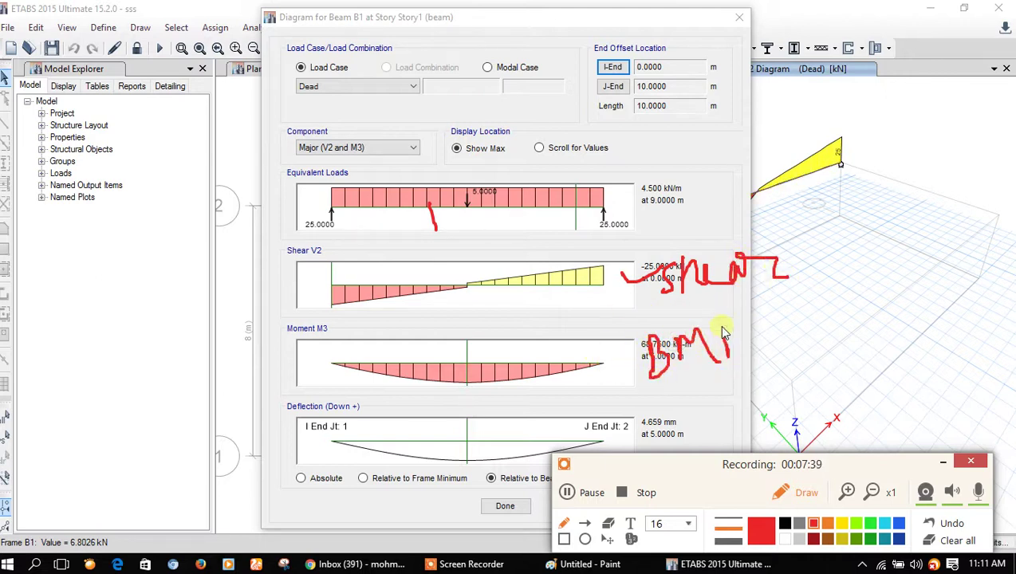
mouse_move(588, 433)
mouse_down()
mouse_move(750, 388)
mouse_move(770, 409)
mouse_move(790, 375)
mouse_move(815, 380)
mouse_up()
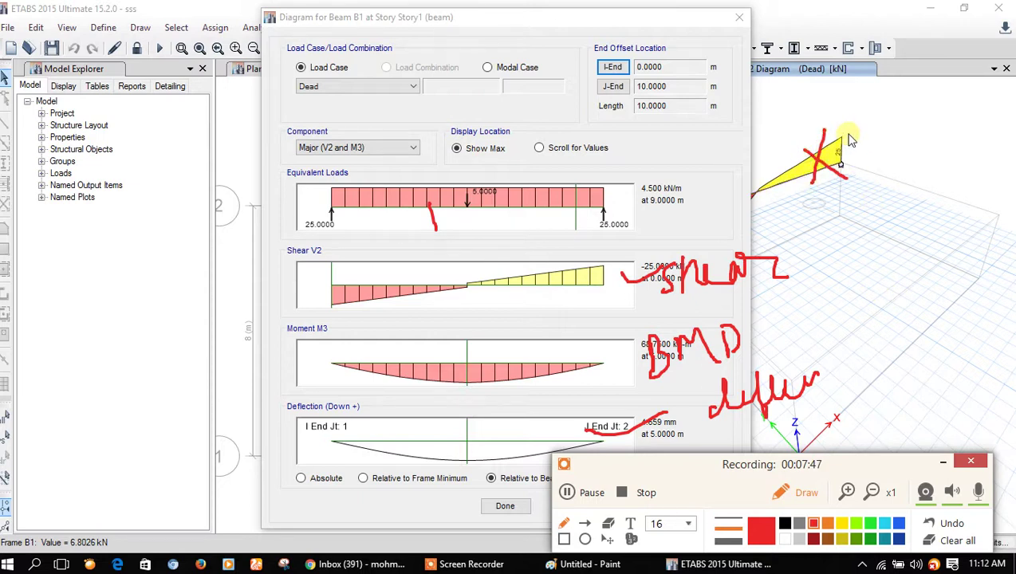
Write 'Not correct' and 'Right click on Beam' in red beside the 3-D shear diagram.
mouse_move(852, 137)
mouse_down()
mouse_move(865, 145)
mouse_move(876, 132)
mouse_move(897, 146)
mouse_move(900, 128)
mouse_up()
mouse_move(875, 176)
mouse_down()
mouse_move(873, 199)
mouse_move(915, 173)
mouse_move(942, 182)
mouse_move(952, 159)
mouse_up()
mouse_move(830, 214)
mouse_down()
mouse_move(821, 265)
mouse_move(855, 258)
mouse_up()
mouse_move(864, 252)
mouse_down()
mouse_move(881, 263)
mouse_move(908, 240)
mouse_move(961, 250)
mouse_move(969, 223)
mouse_up()
mouse_move(877, 295)
mouse_down()
mouse_move(892, 313)
mouse_move(916, 296)
mouse_move(926, 307)
mouse_move(973, 293)
mouse_up()
mouse_move(870, 339)
mouse_down()
mouse_move(871, 368)
mouse_move(889, 354)
mouse_move(938, 363)
mouse_move(954, 339)
mouse_move(961, 347)
mouse_move(696, 130)
mouse_move(691, 154)
mouse_move(732, 125)
mouse_up()
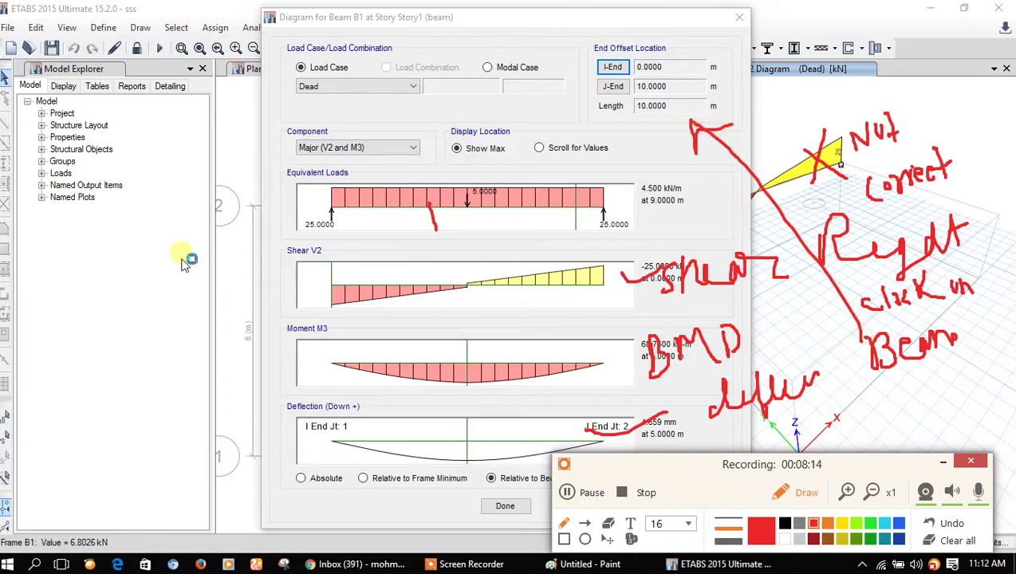
Write 'Thank you' in red on the left side of the screen.
mouse_move(48, 279)
mouse_down()
mouse_move(95, 249)
mouse_move(96, 331)
mouse_up()
mouse_move(97, 266)
mouse_down()
mouse_move(110, 310)
mouse_move(164, 291)
mouse_move(184, 283)
mouse_move(196, 227)
mouse_move(221, 249)
mouse_move(313, 279)
mouse_up()
drag(295, 206, 307, 228)
mouse_move(339, 195)
mouse_down()
mouse_move(331, 231)
mouse_move(351, 323)
mouse_up()
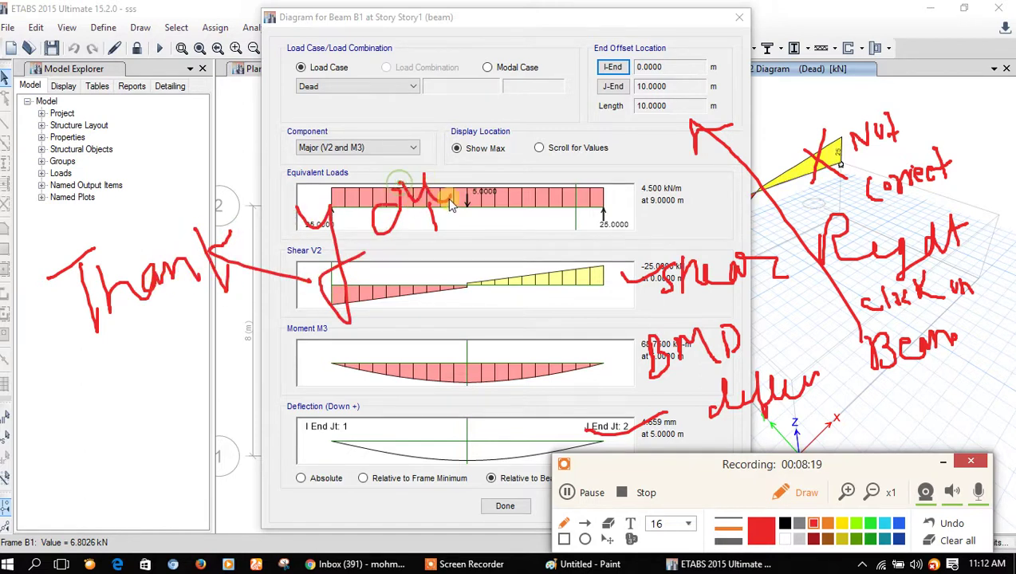